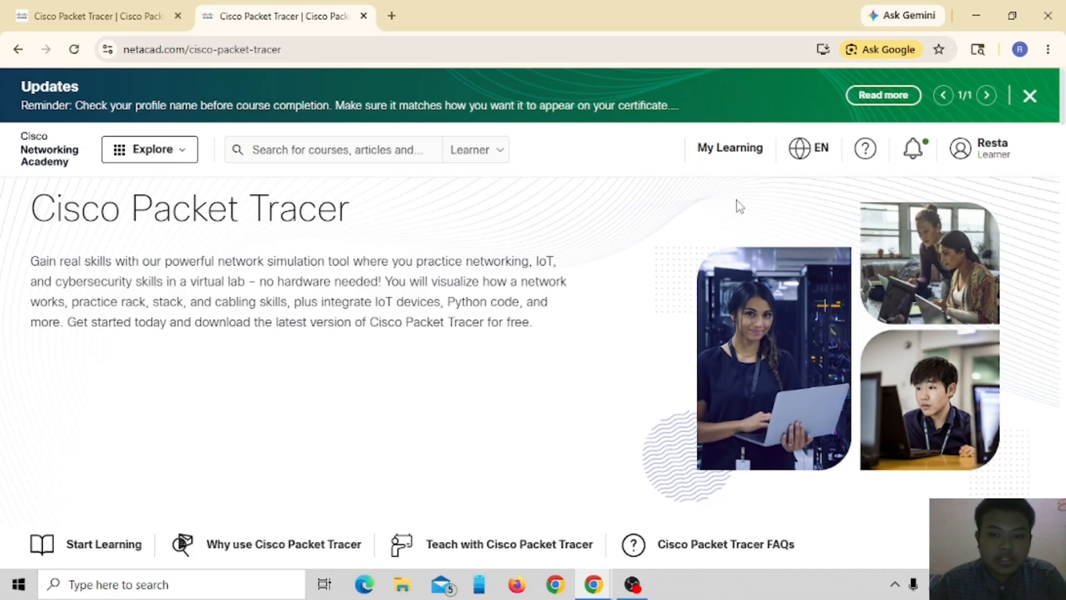
Step: Open the Getting Started with Cisco Packet Tracer course from the in-progress courses in My Learning
left_click(729, 165)
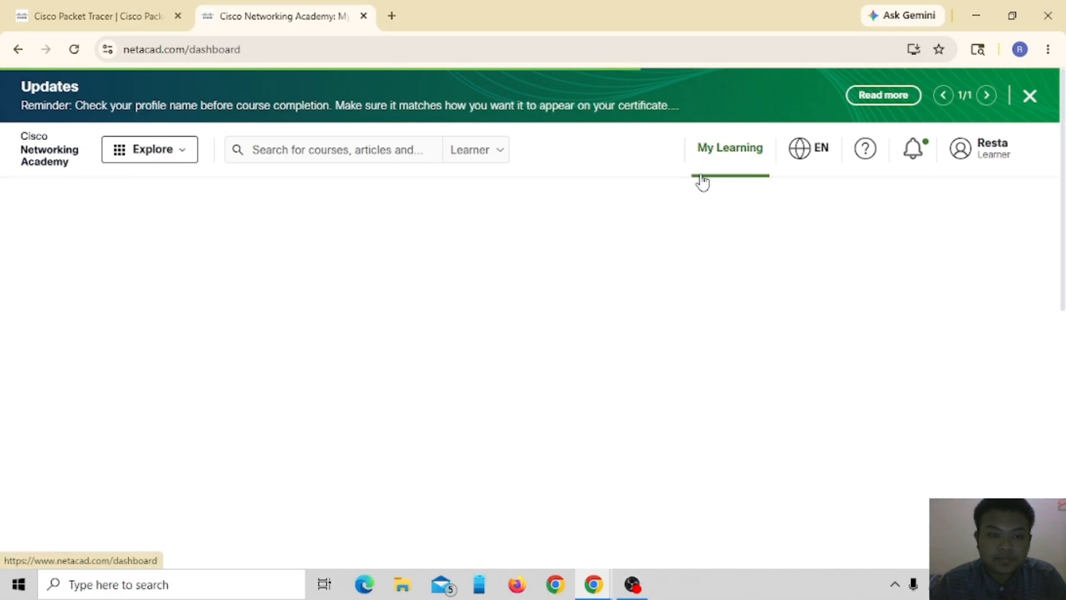
scroll(343, 374, "down", 1)
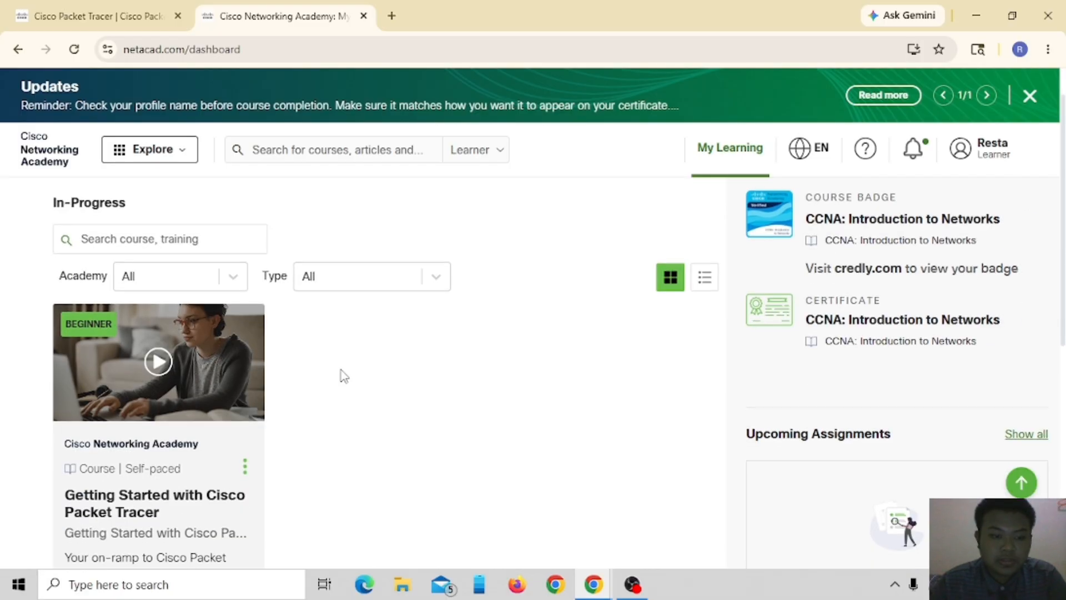
left_click(159, 361)
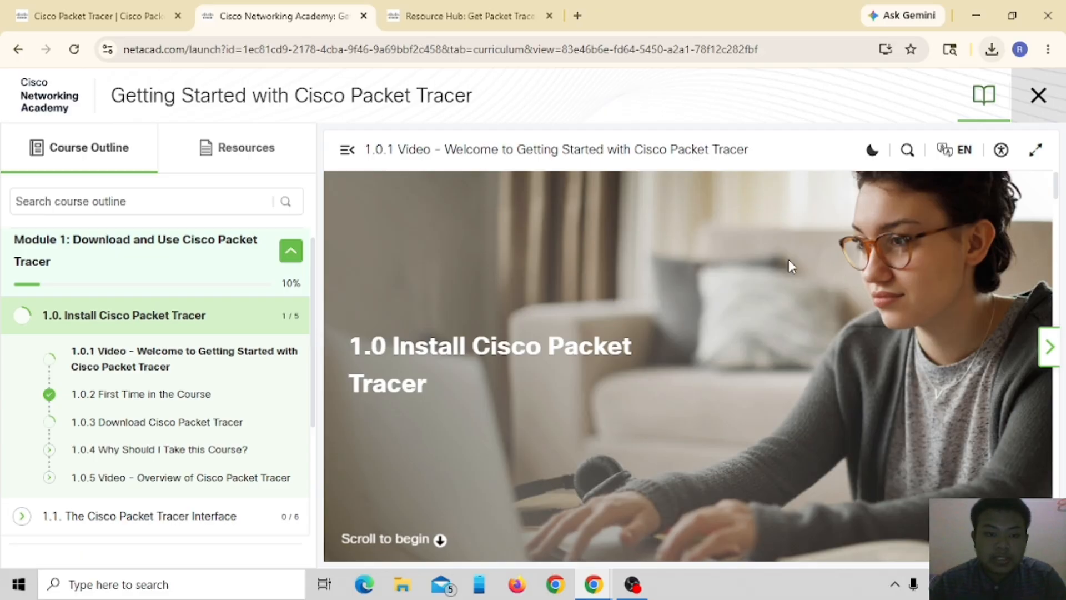
Step: Follow the lab-downloads link in lesson 1.0.3 Download Cisco Packet Tracer and download Packet Tracer 9.0.0 Windows 64bit
left_click(163, 423)
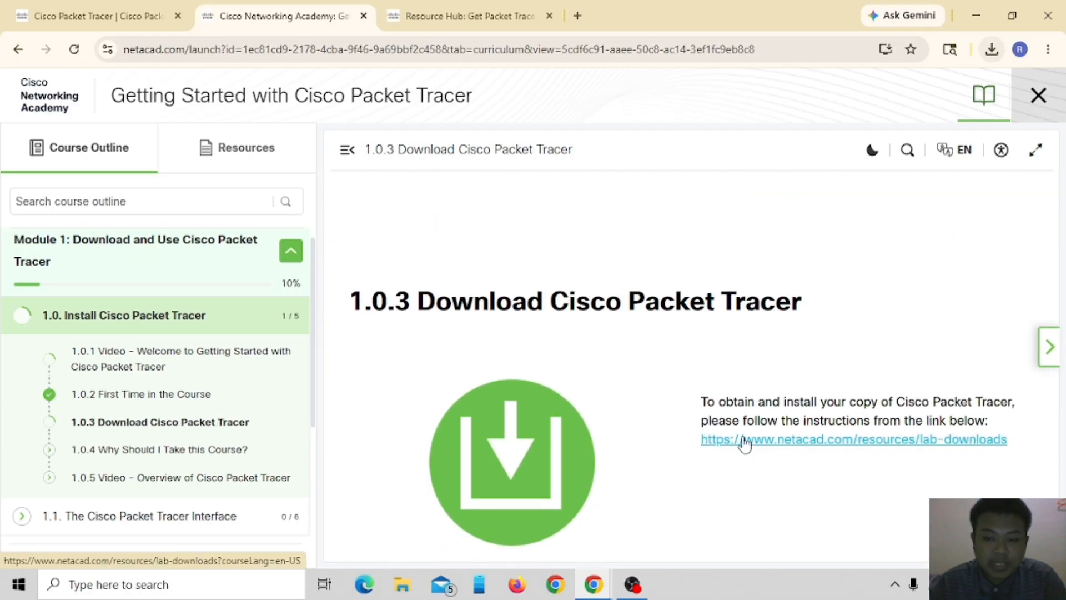
left_click(723, 440)
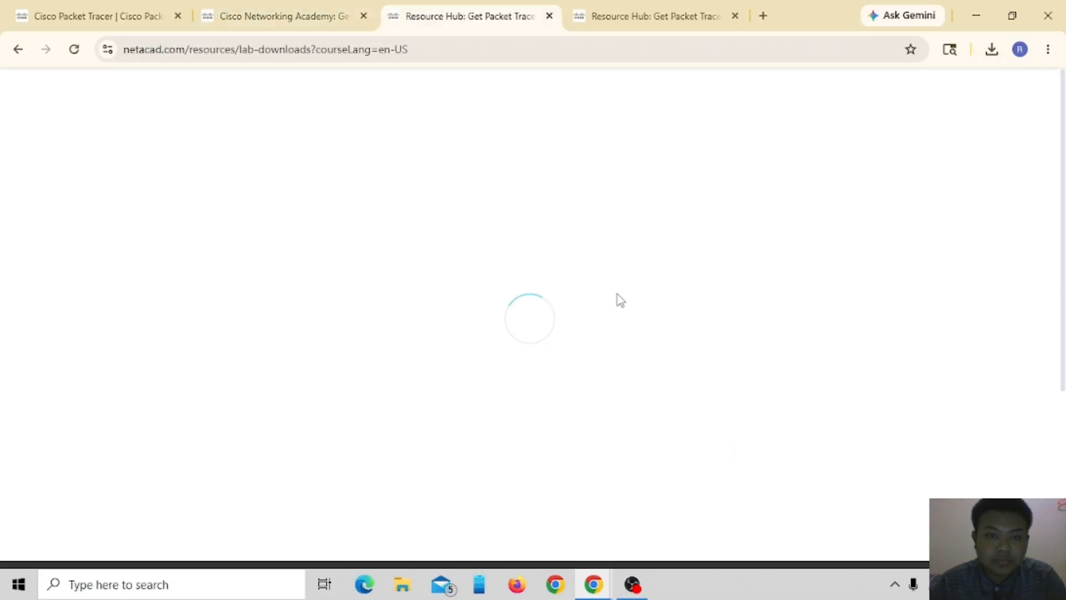
scroll(500, 333, "down", 5)
scroll(500, 333, "down", 7)
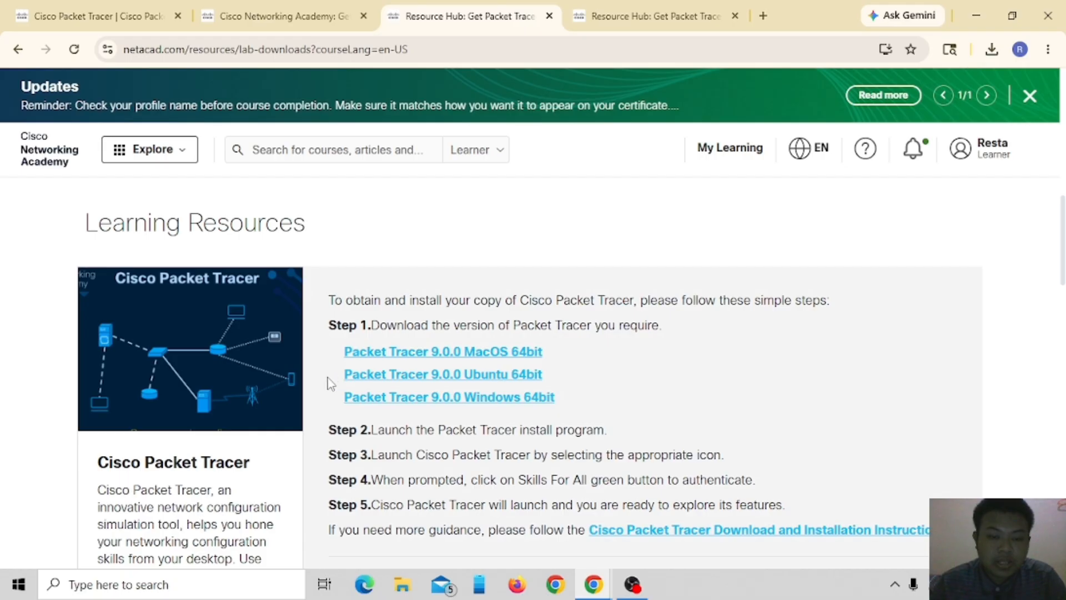
mouse_move(329, 383)
left_mouse_down()
mouse_move(419, 397)
mouse_move(309, 373)
mouse_move(362, 397)
mouse_move(328, 381)
mouse_move(333, 357)
mouse_move(321, 378)
left_mouse_up()
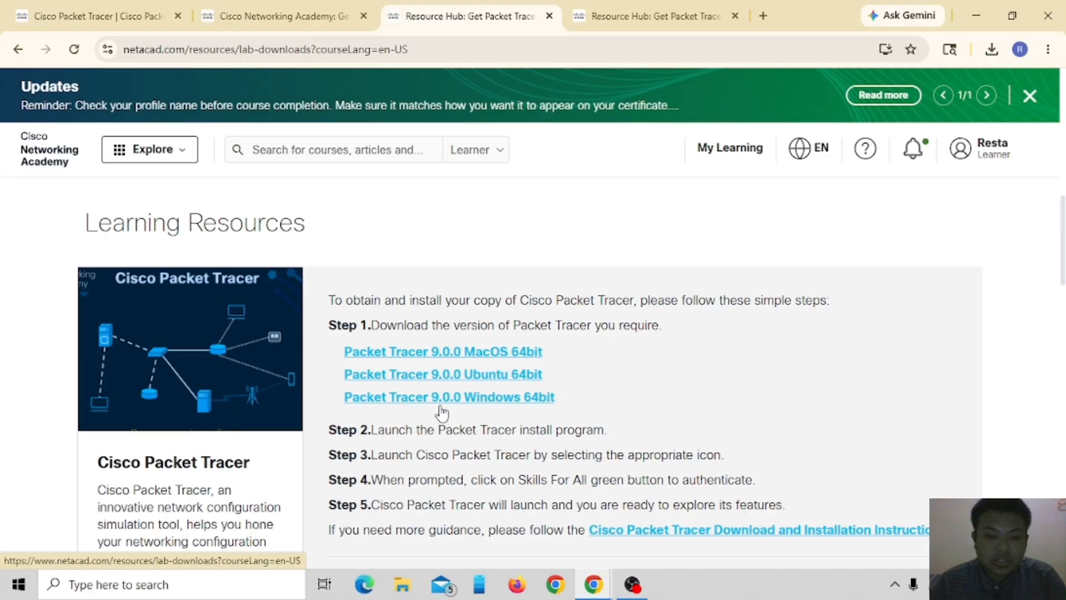
left_click(499, 409)
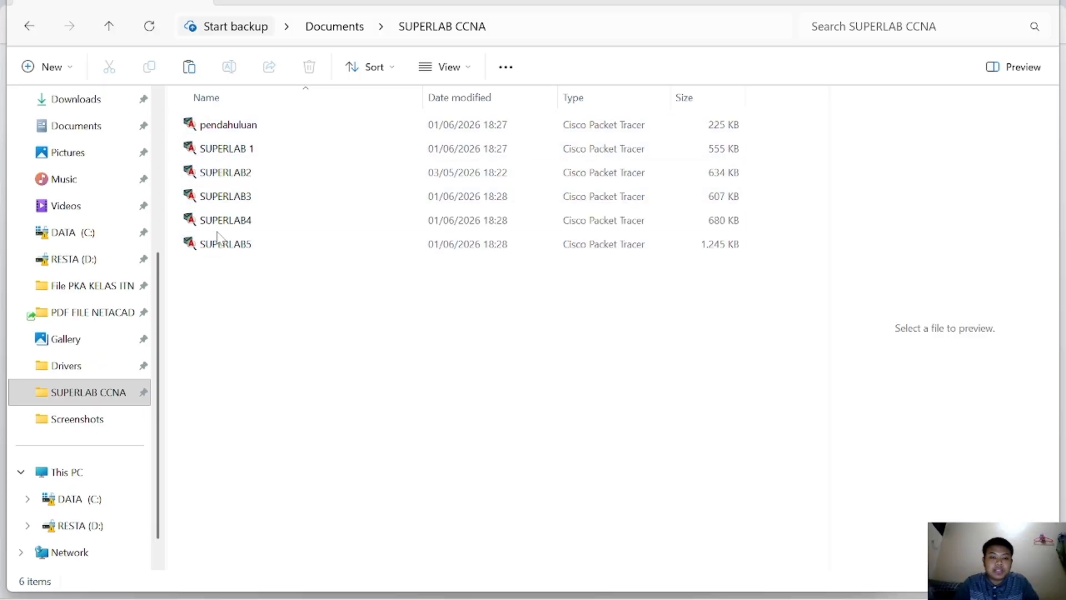
Step: Open the pendahuluan file from the SUPERLAB CCNA folder in Packet Tracer and dock the activity instructions beside the topology
right_click(270, 133)
left_click(266, 125)
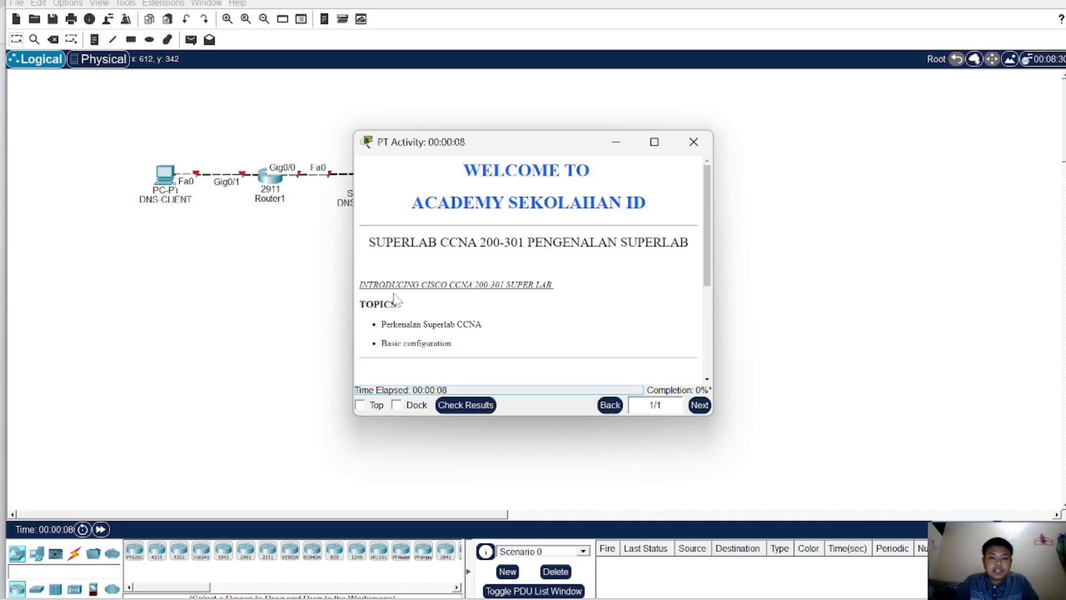
scroll(383, 255, "down", 2)
scroll(383, 255, "up", 2)
left_click(397, 404)
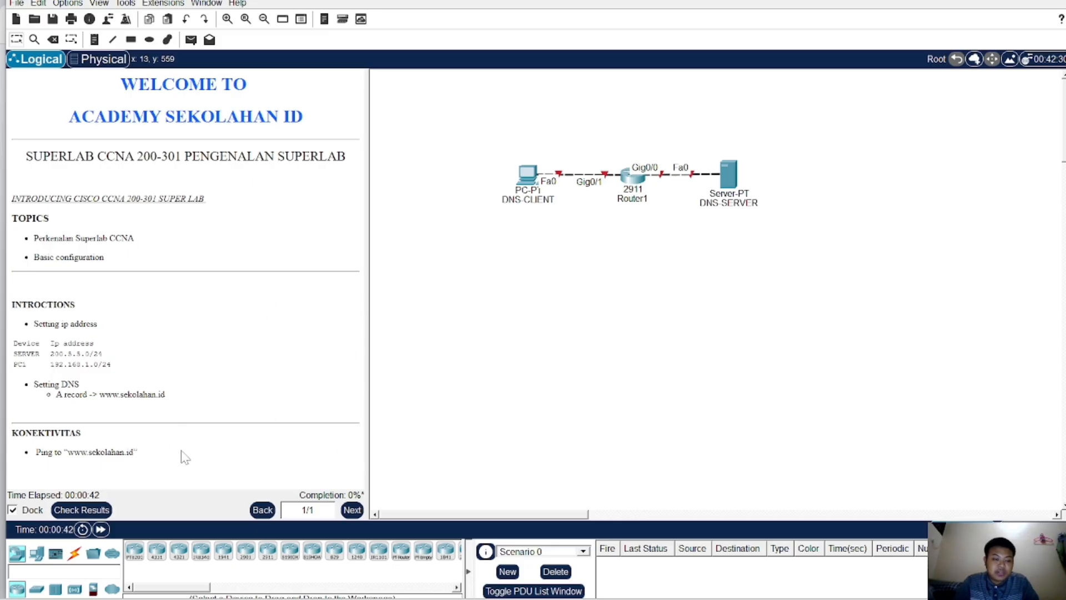
Step: Check the activity results, review the individual assessment items, and return to the topology
left_click(82, 509)
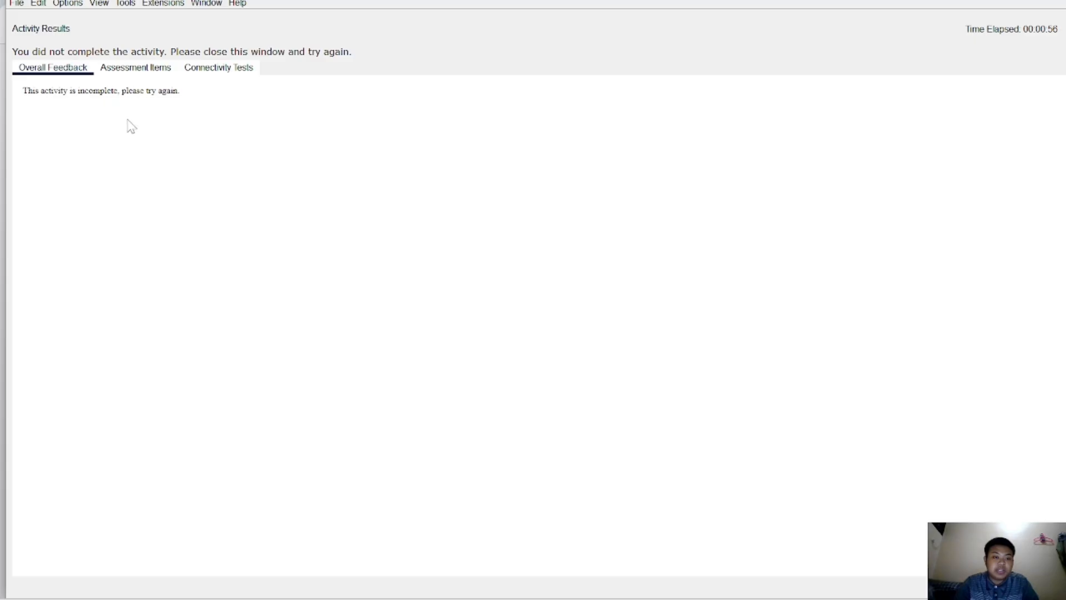
left_click(140, 76)
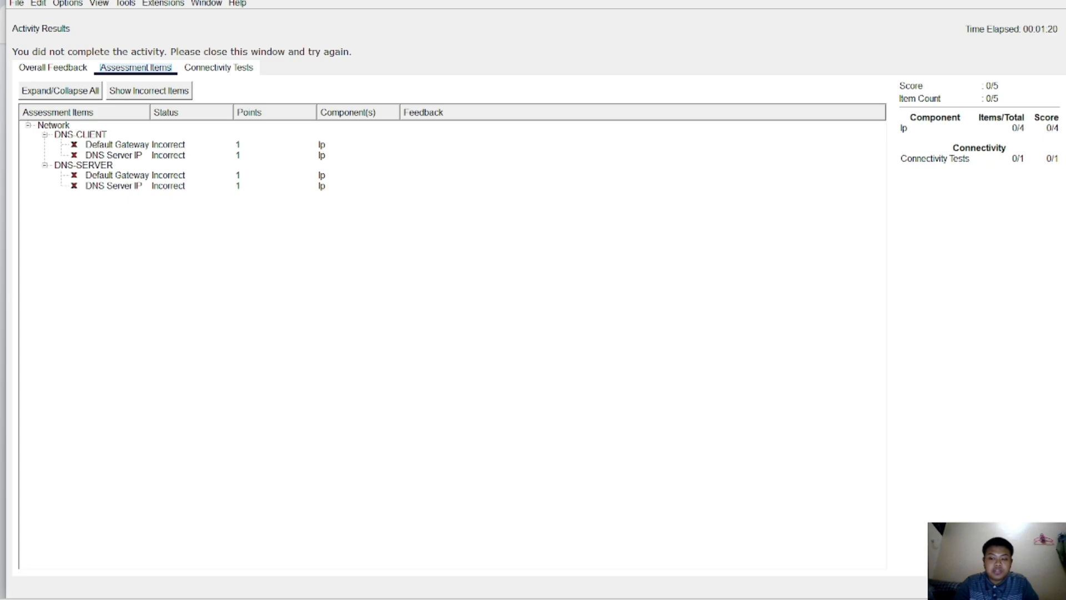
left_click(1035, 587)
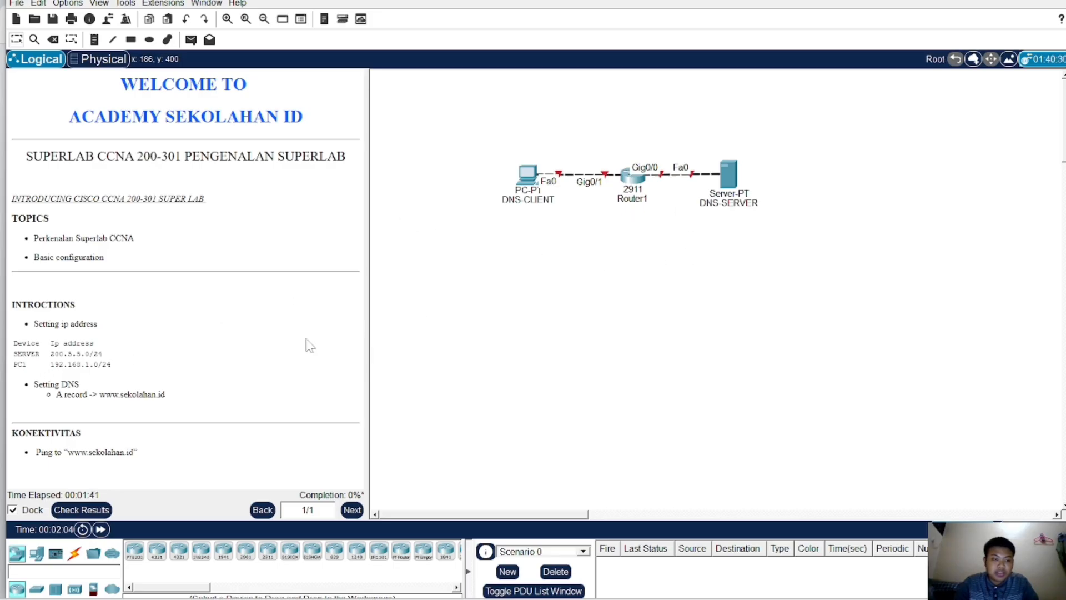
Step: Open Router1's command-line interface and enter global configuration mode with en and conf t
left_click(637, 184)
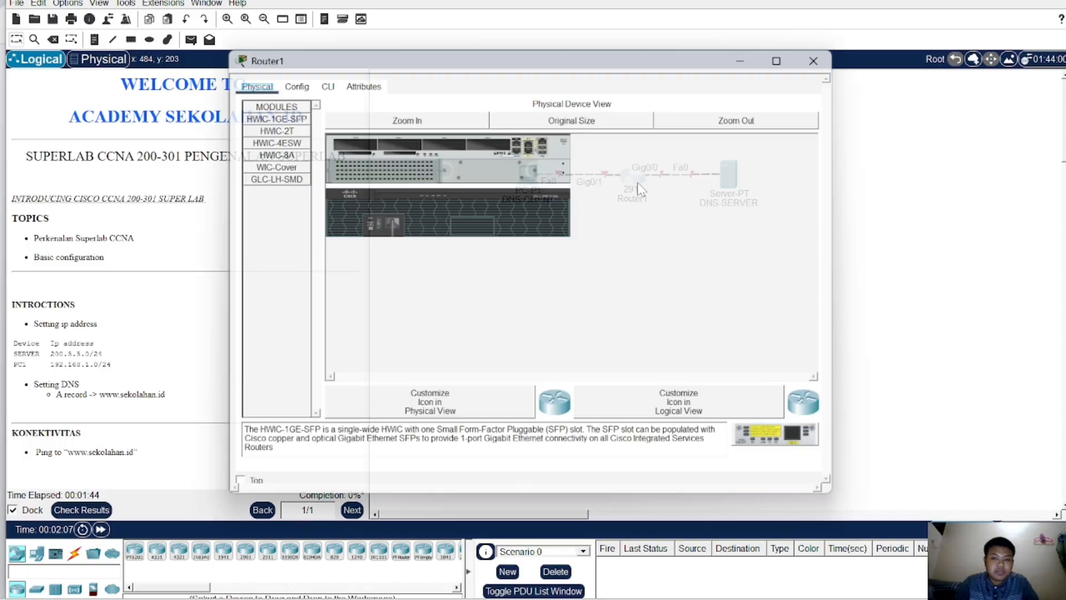
left_click(318, 81)
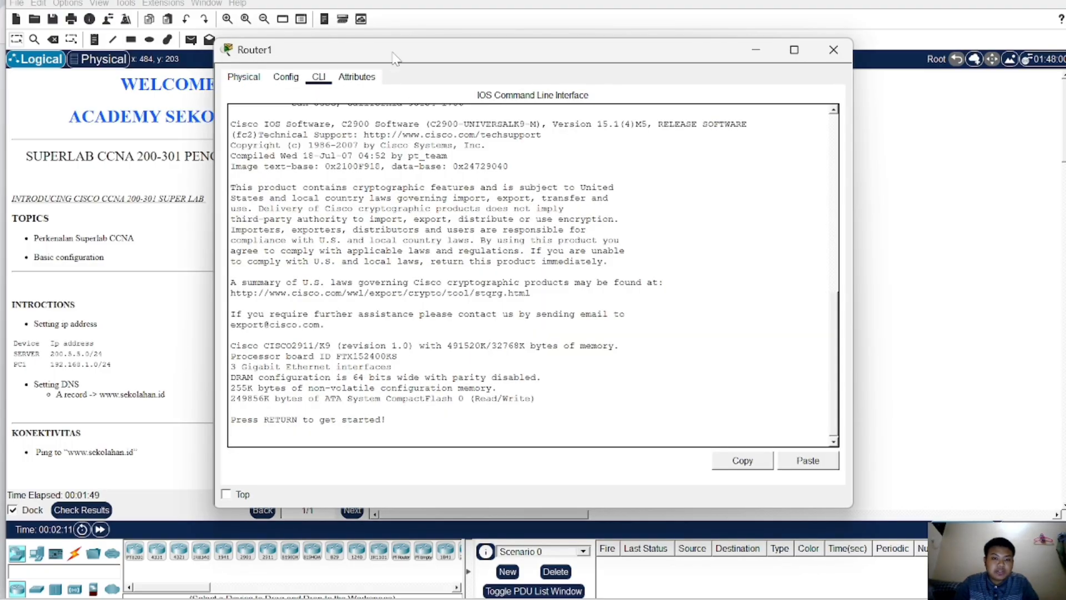
left_click_drag(392, 56, 400, 83)
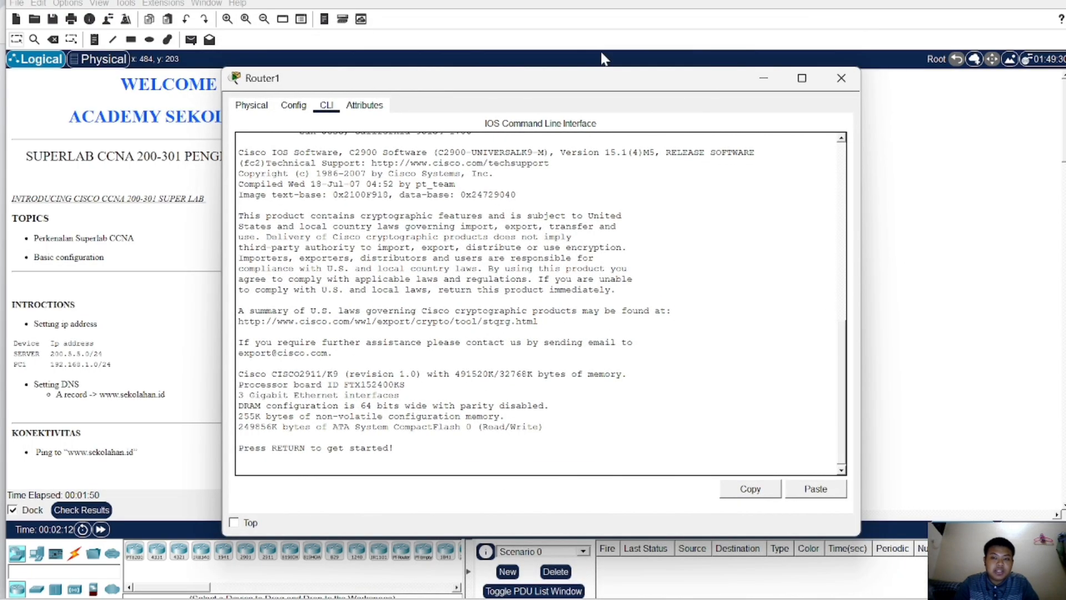
left_click(764, 81)
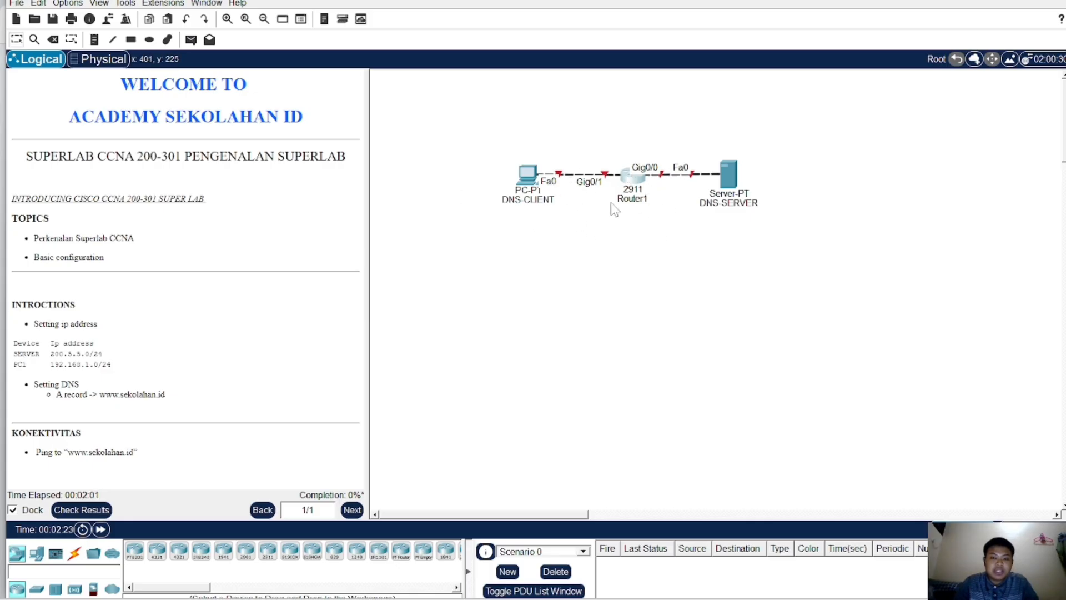
left_click(639, 184)
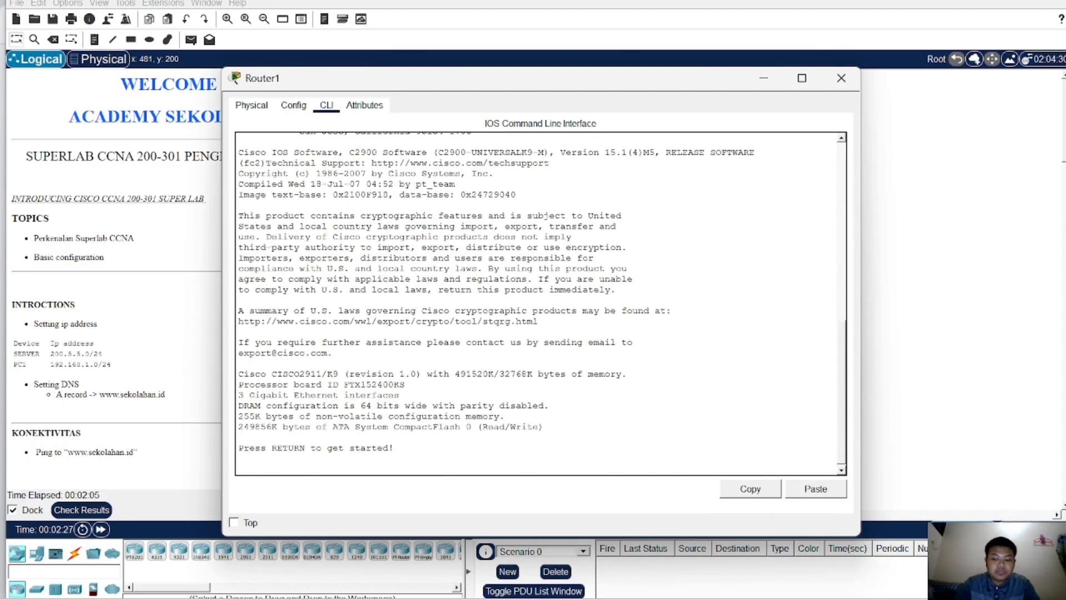
key("Return")
type("en")
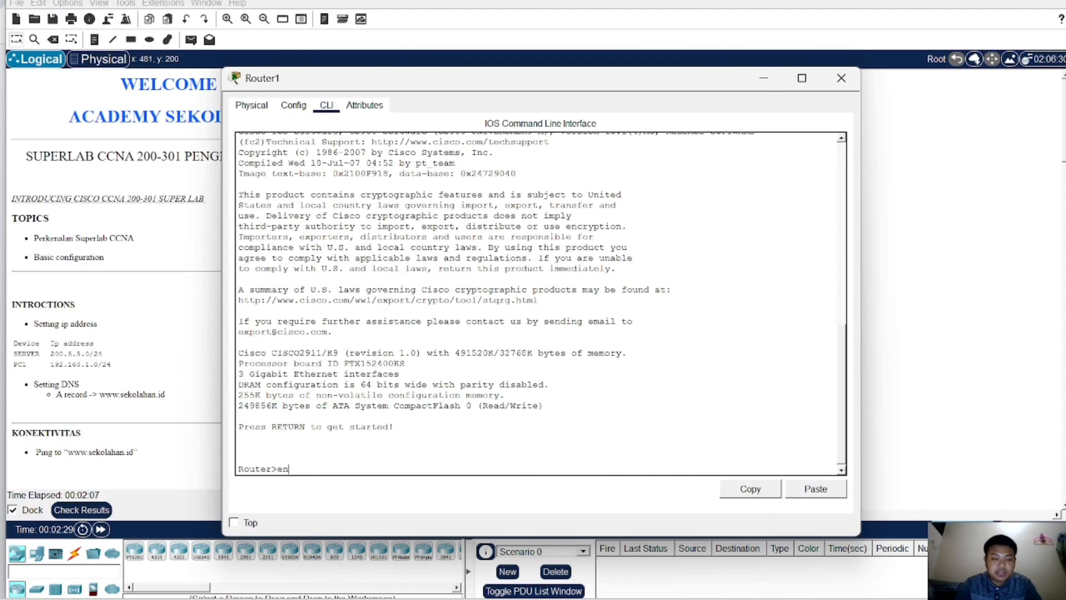
key("Return")
type("conf t")
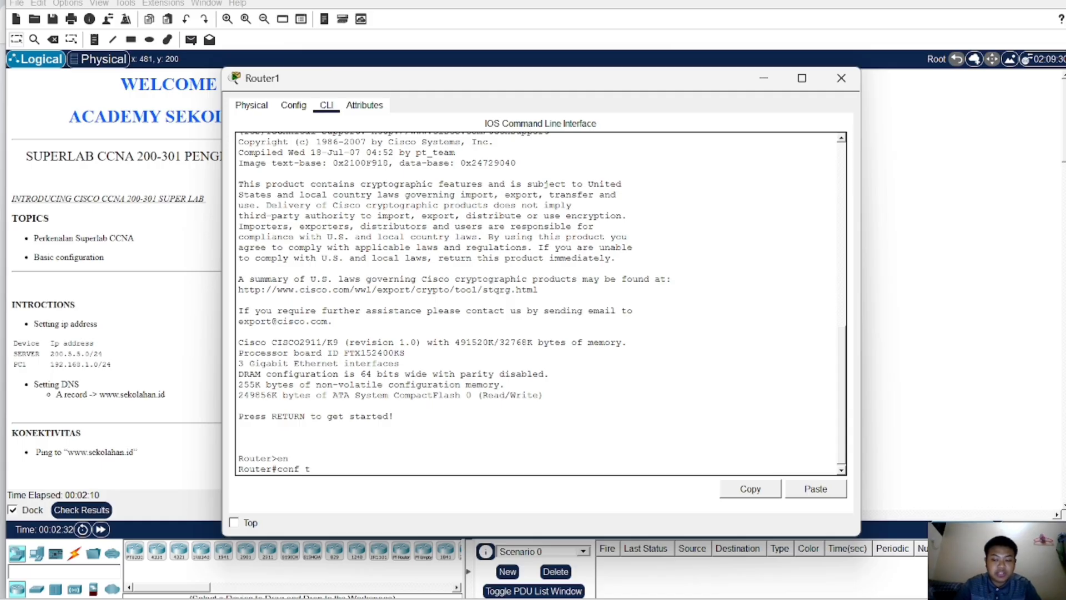
key("Return")
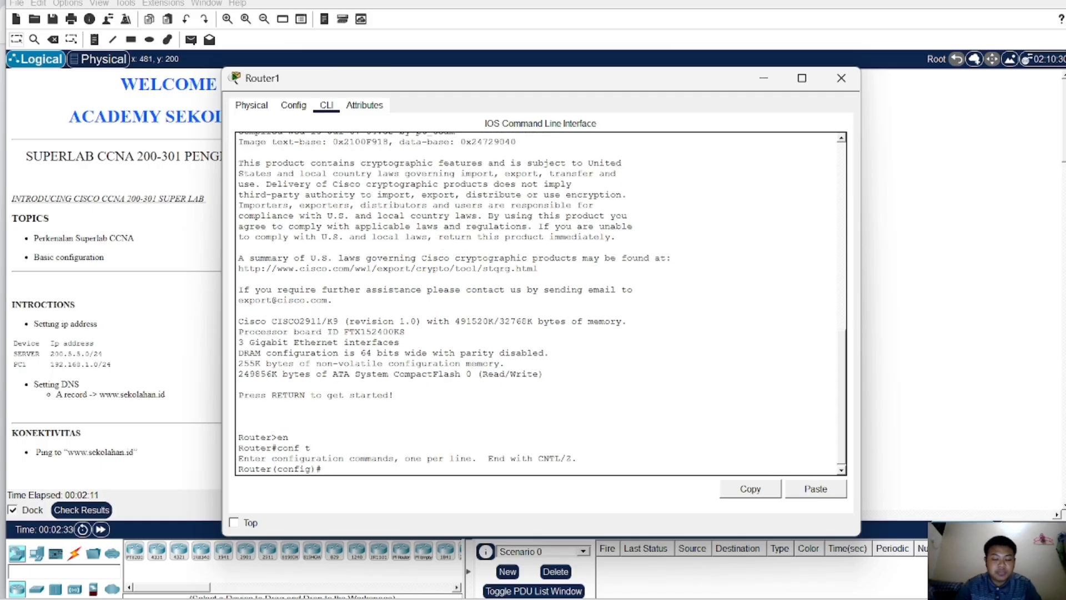
Step: Enable Router1's interface range g0/0-1 with no shutdown
type("in")
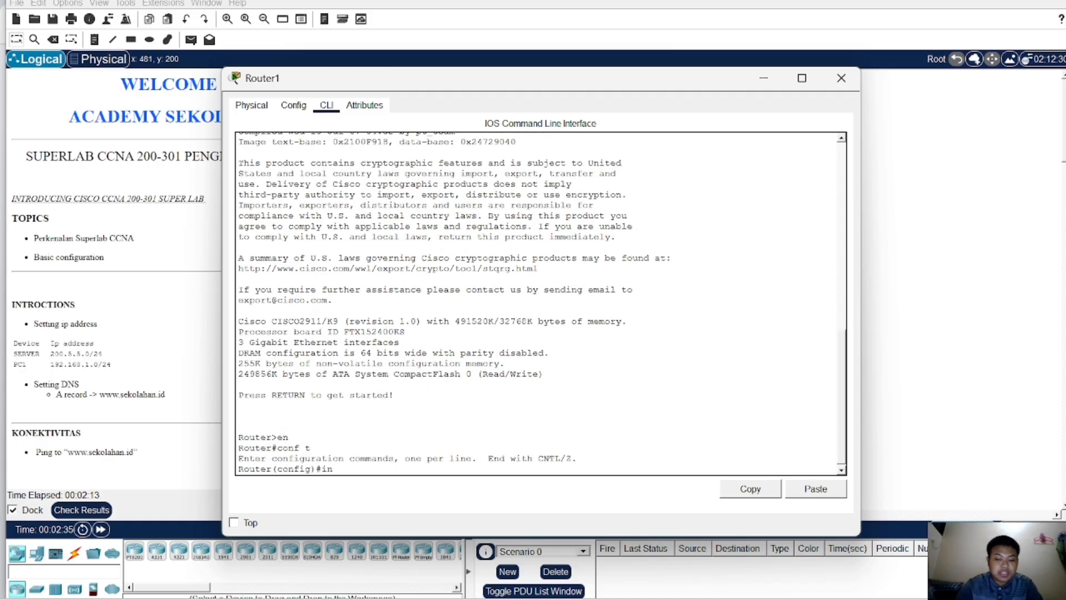
type("t ra g0")
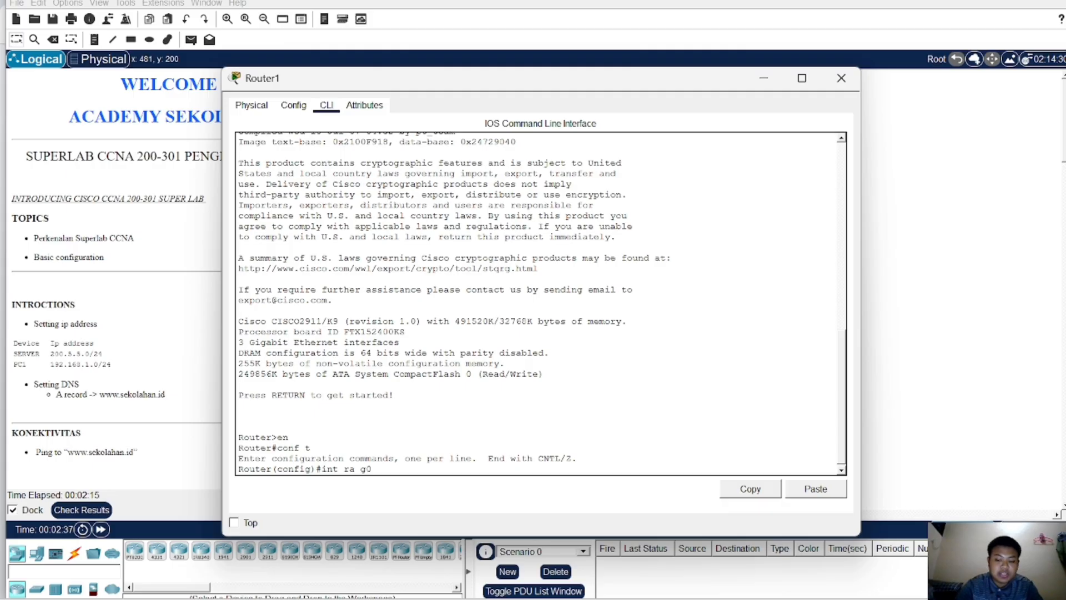
type("/0-1")
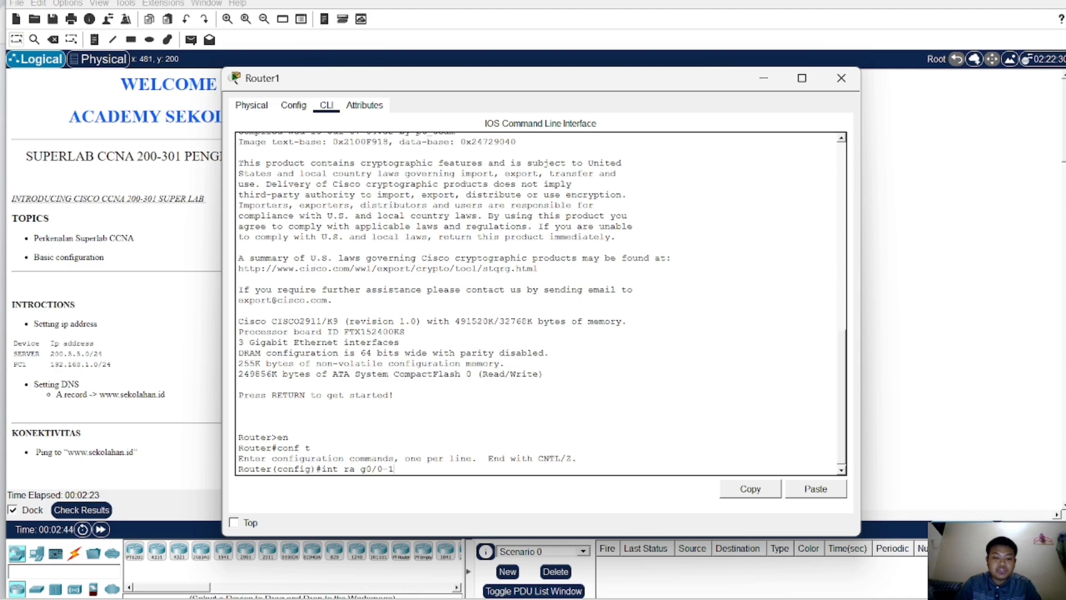
key("Return")
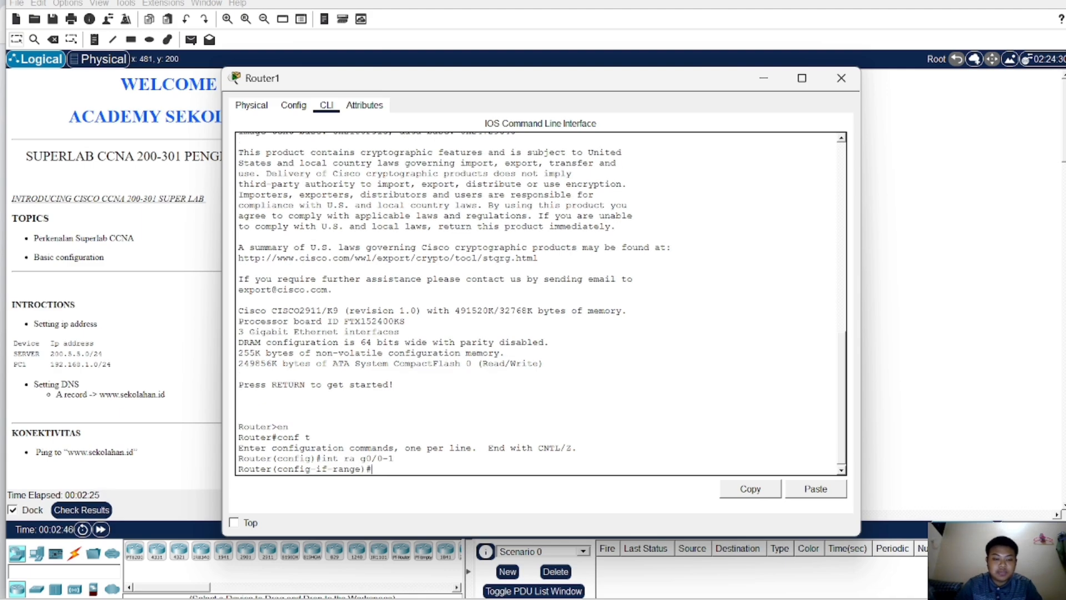
type("no sh")
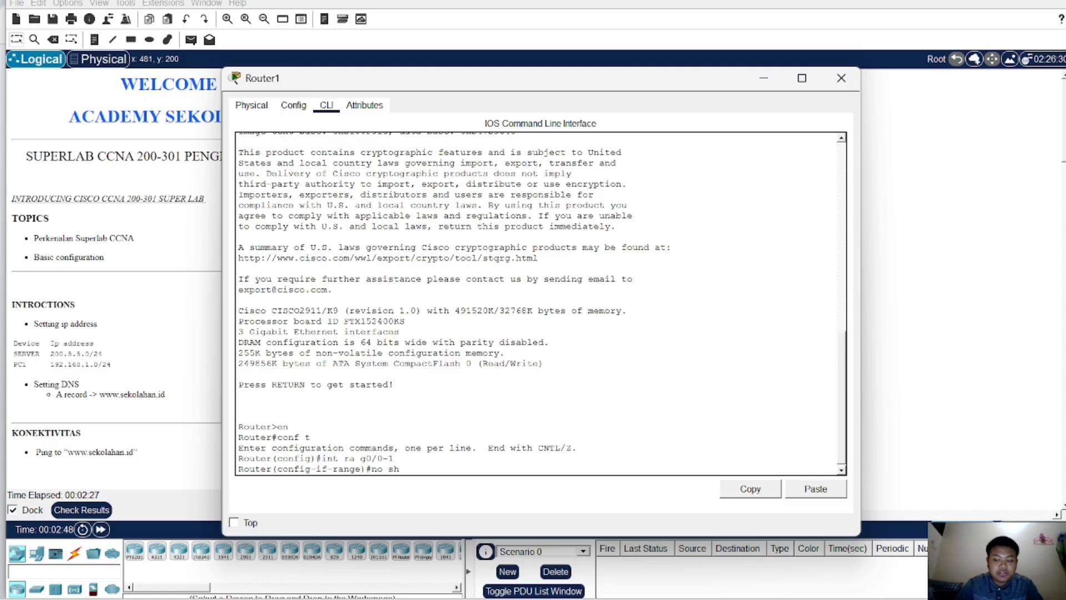
type("u")
key("Tab")
key("Return")
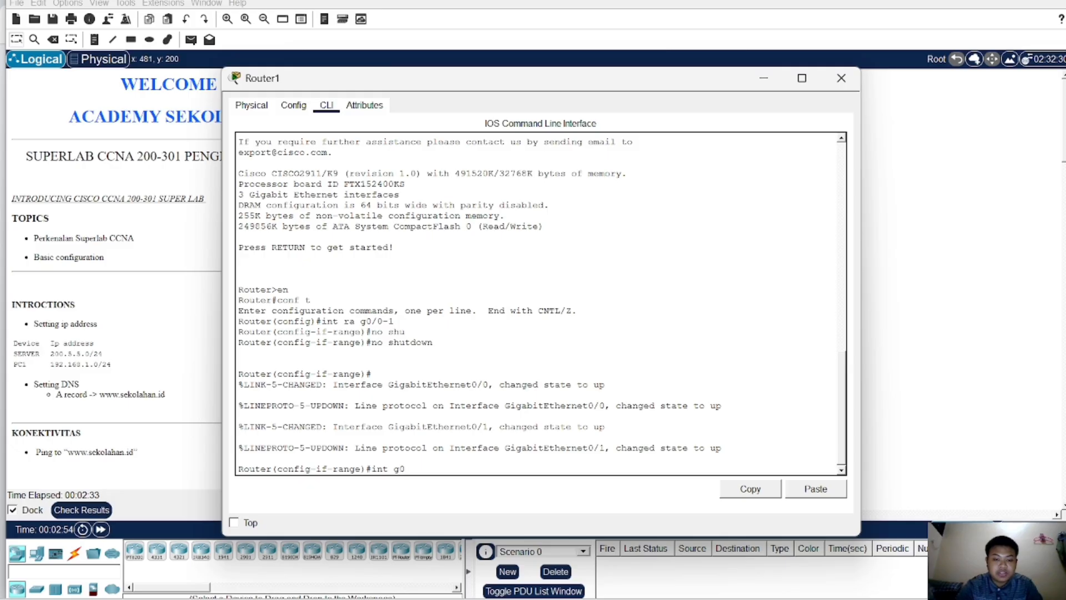
Step: Assign IP address 200.5.5.1 with mask 255.255.255.0 to Router1's interface g0/0
type("int g0/0")
key("Return")
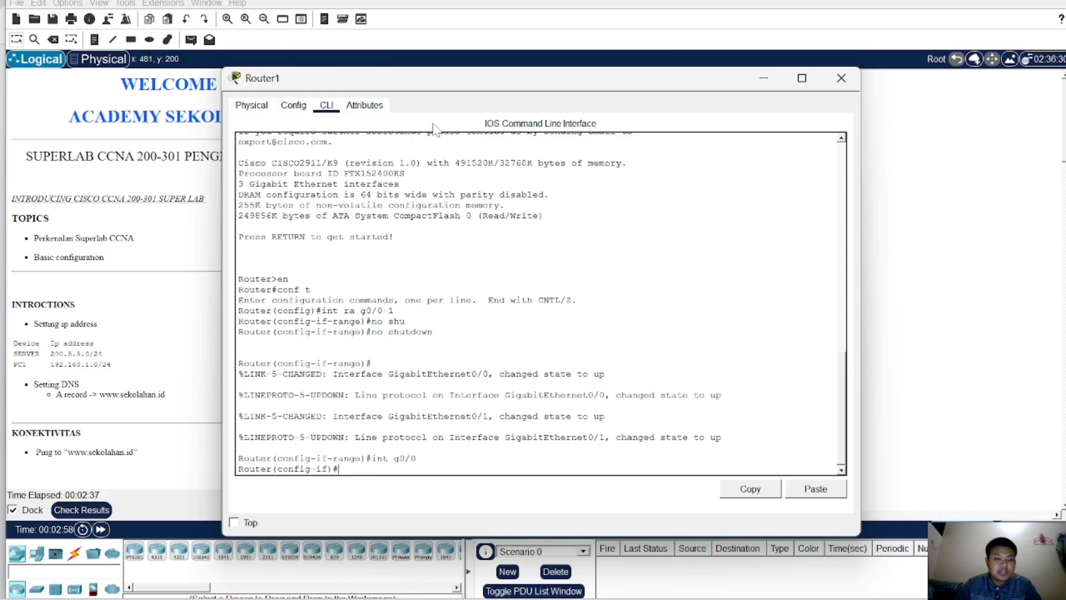
left_click_drag(653, 83, 728, 81)
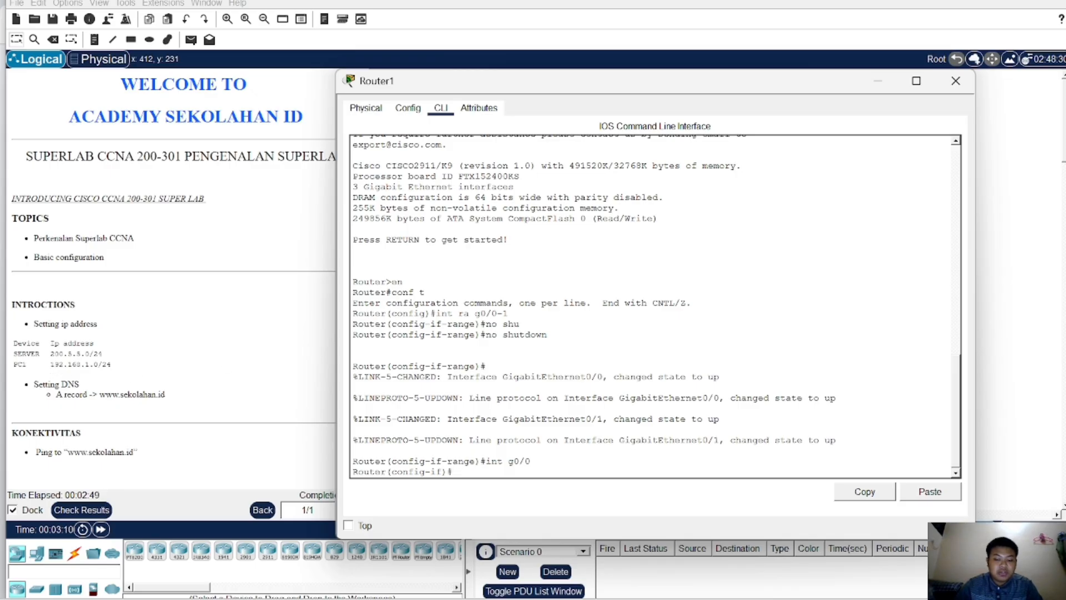
type("ip ad")
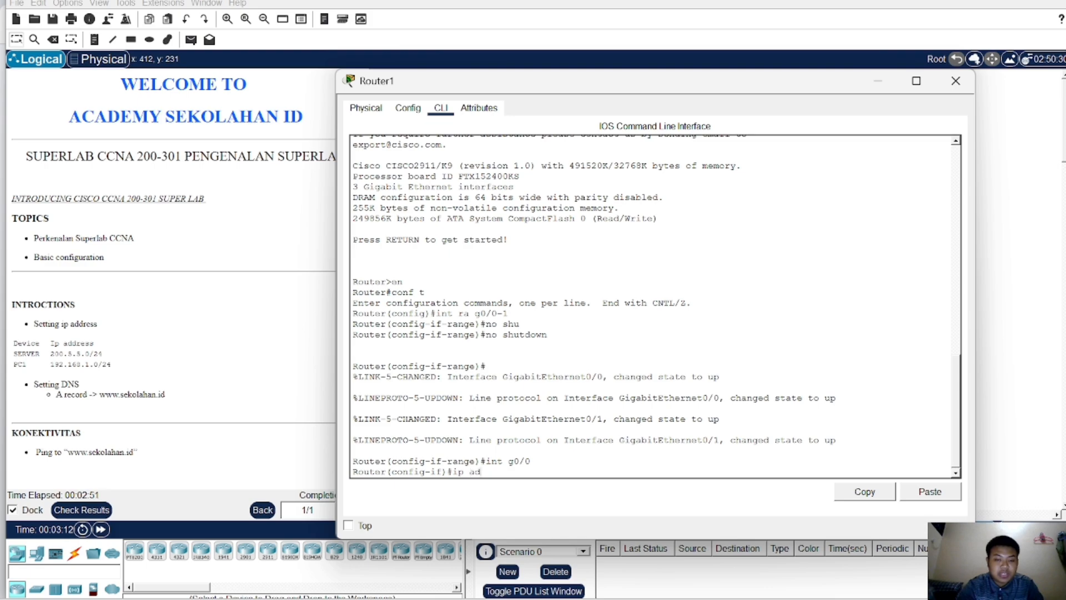
key("Tab")
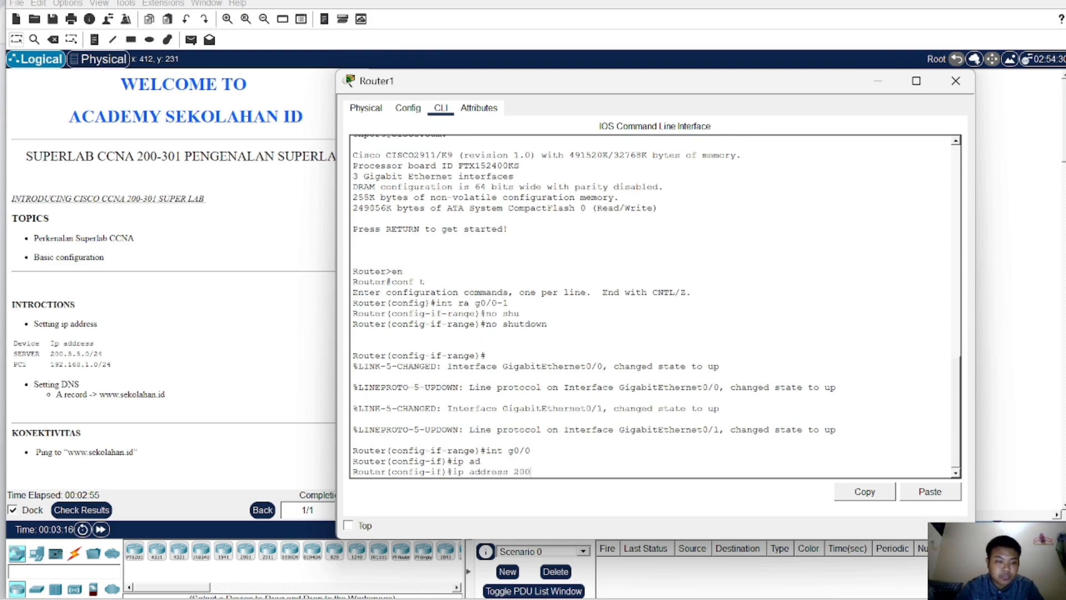
type("200.5")
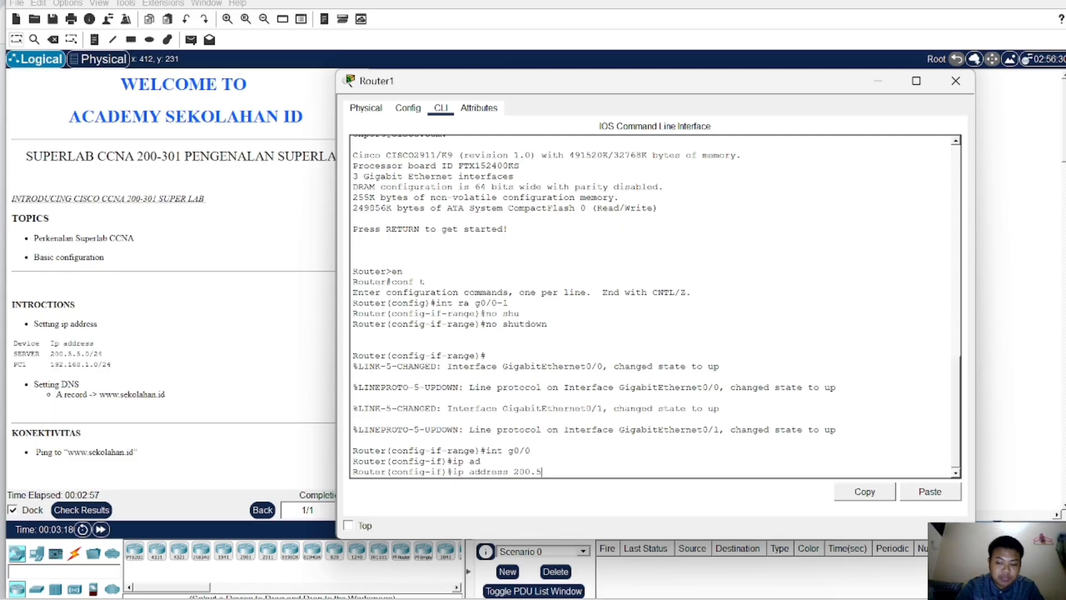
type(".5.1")
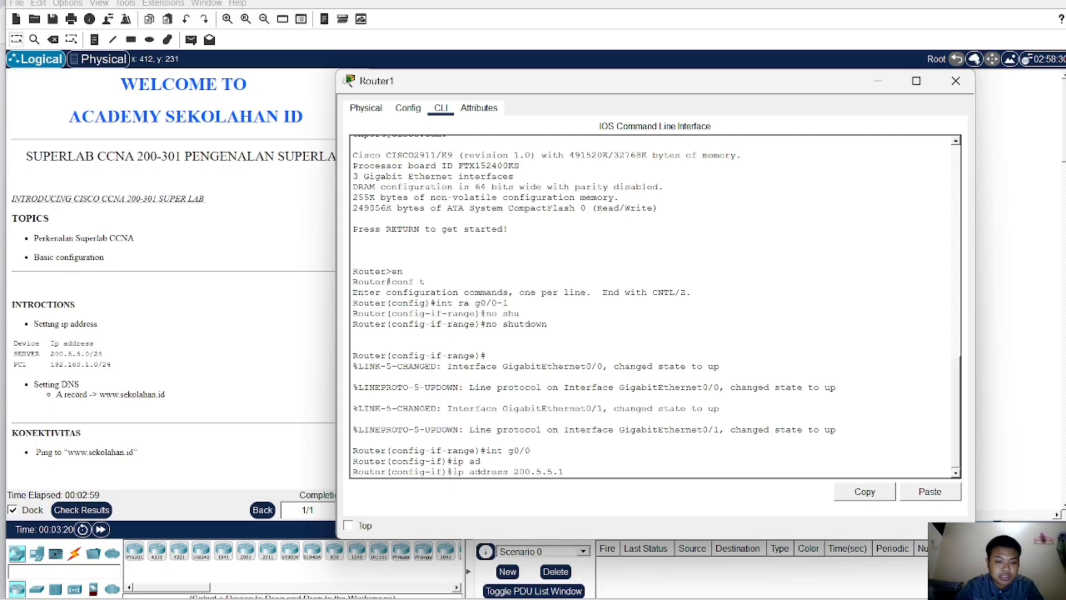
type(" 255")
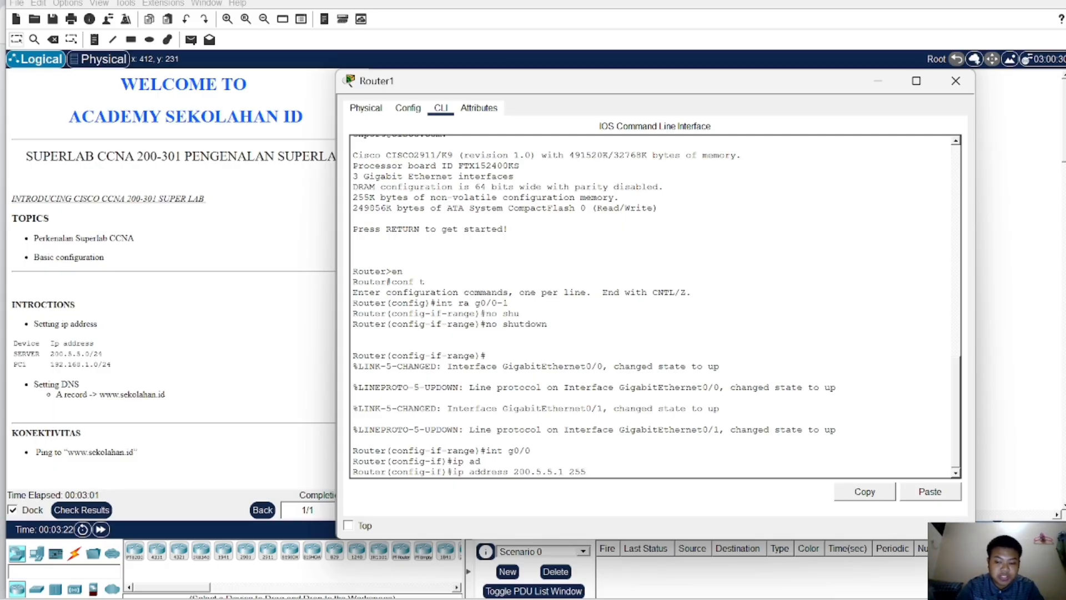
type(".255.255")
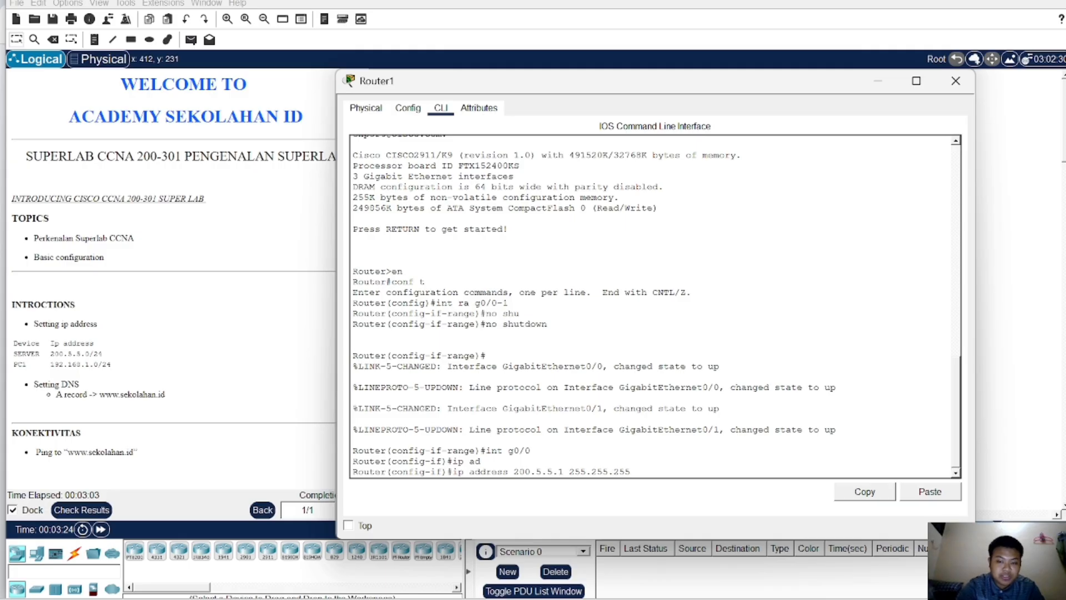
type(".0")
key("Return")
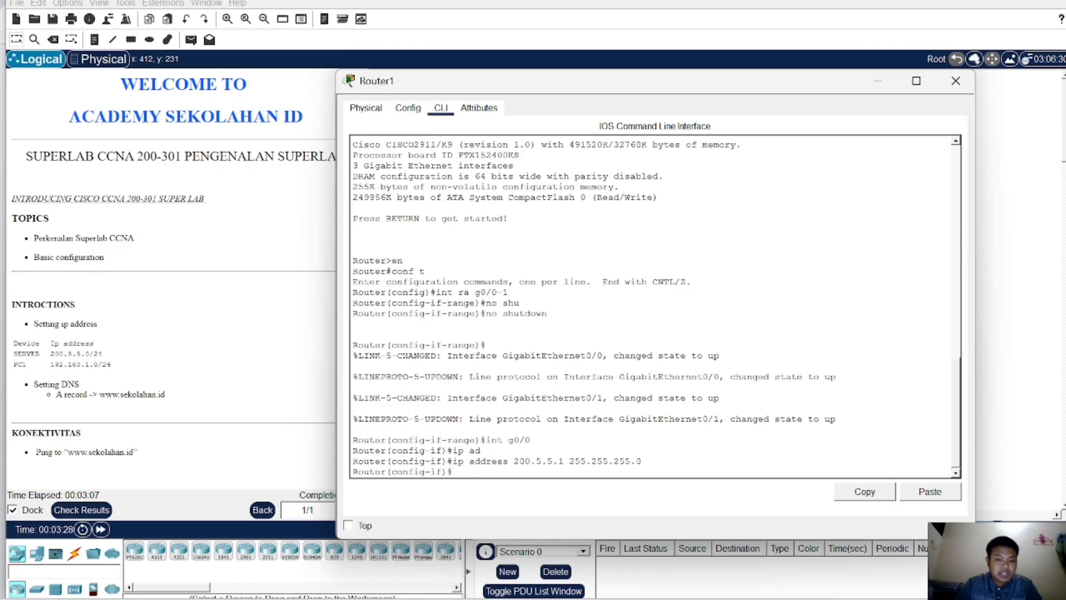
Step: Assign IP address 192.168.1.1 with mask 255.255.255.0 to Router1's interface g0/1 and close the router window
type("int")
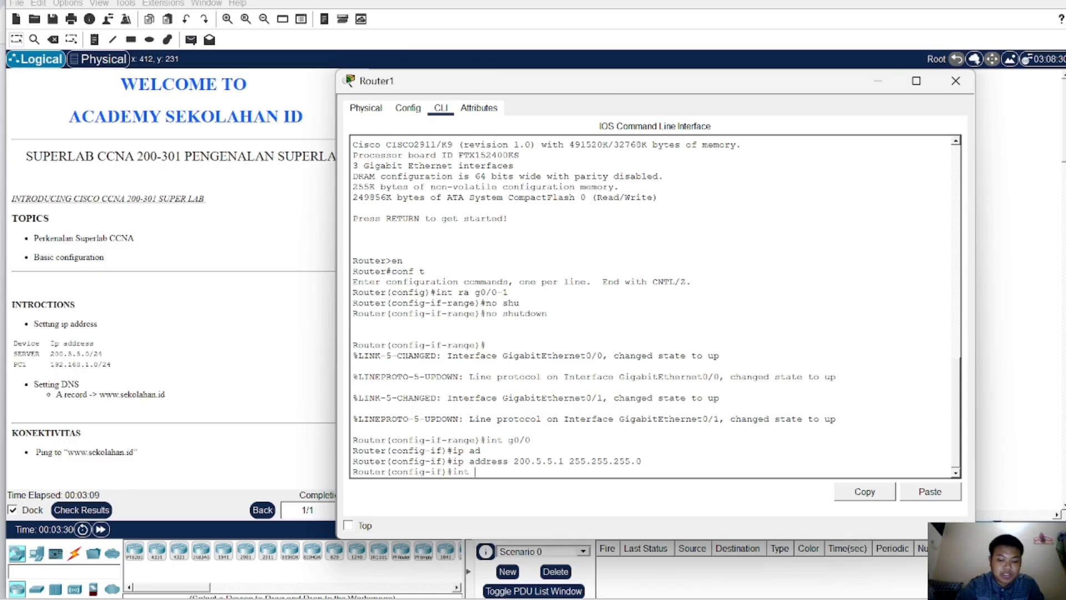
type(" go")
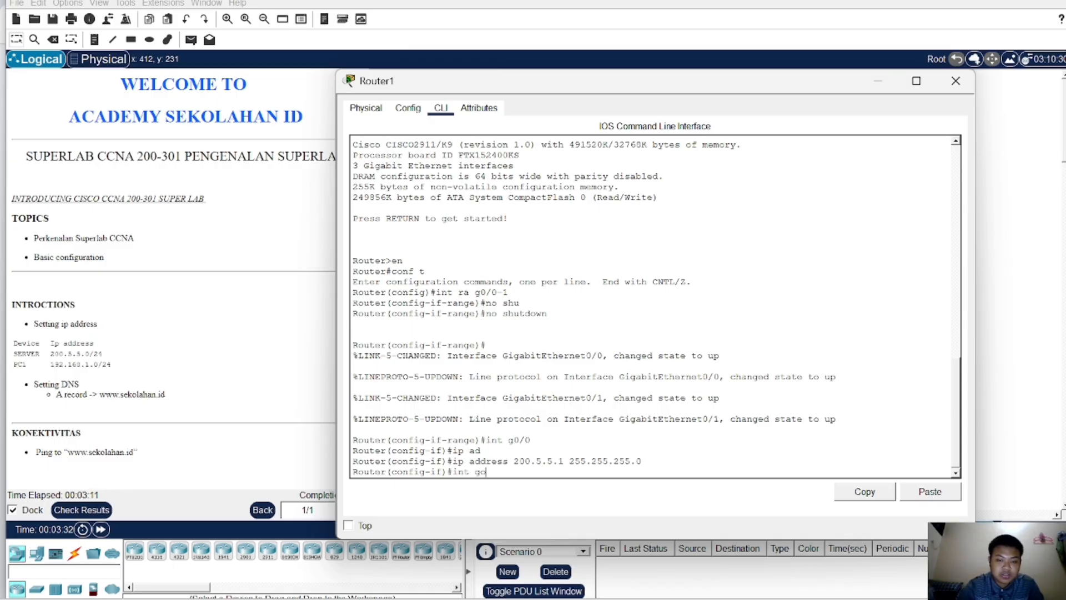
type("0/1")
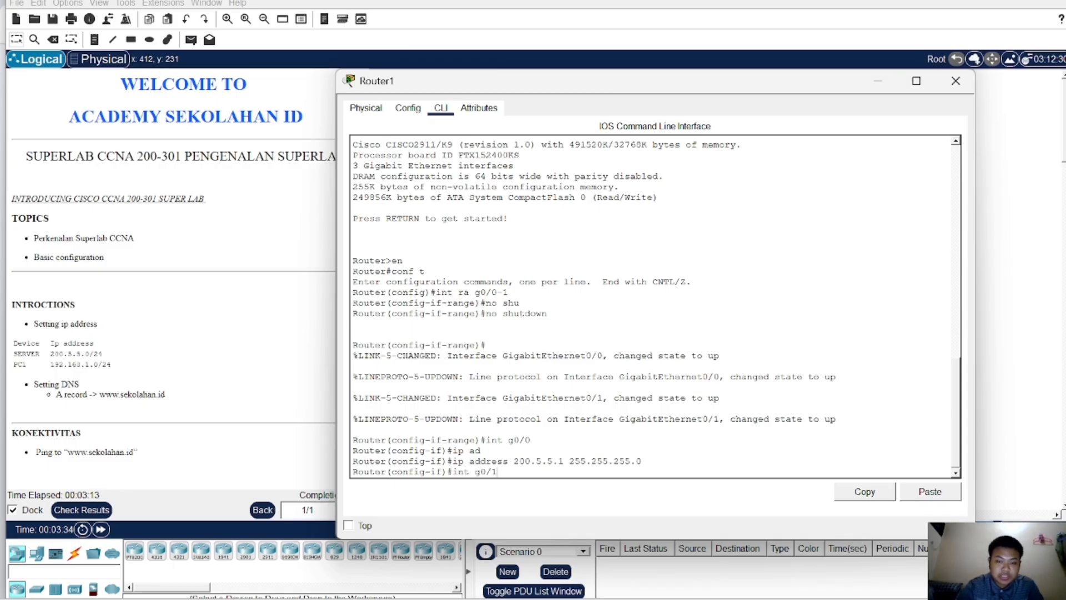
key("Return")
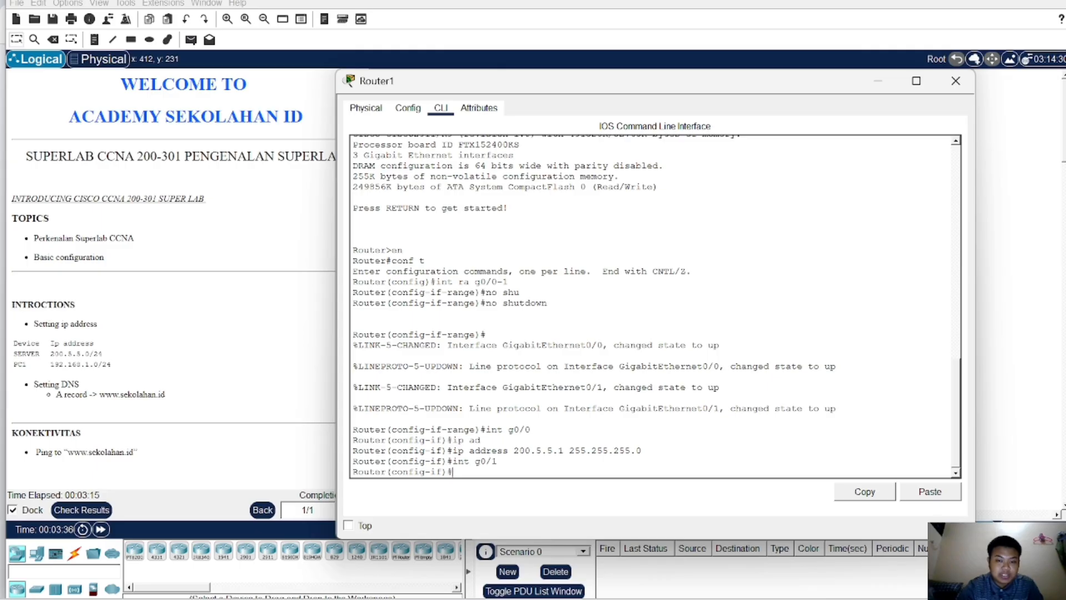
type("ip add")
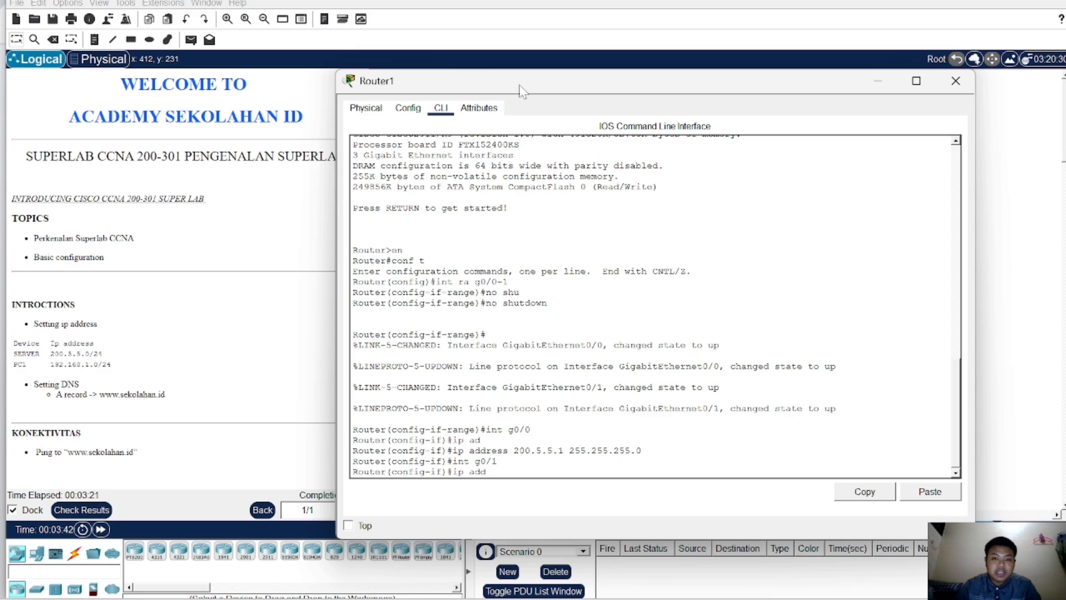
left_click_drag(518, 84, 327, 222)
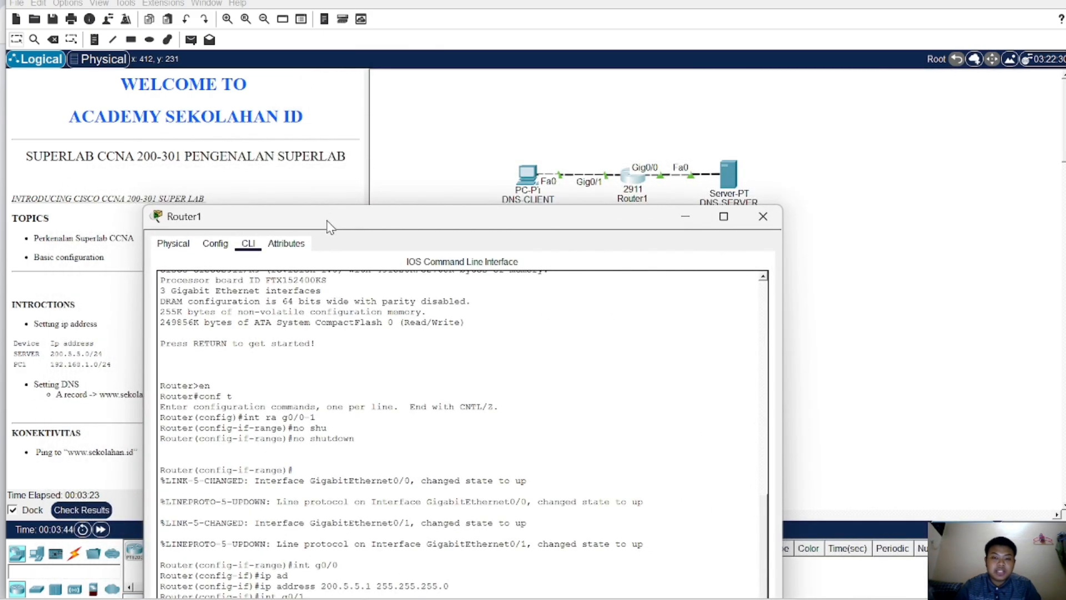
left_click_drag(504, 225, 641, 106)
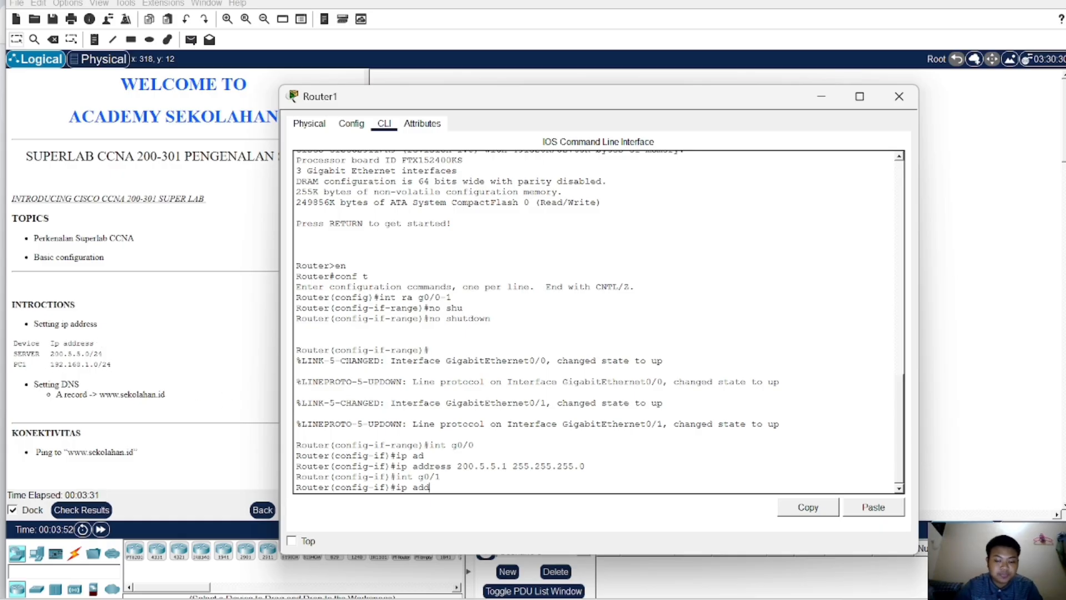
type("192.1")
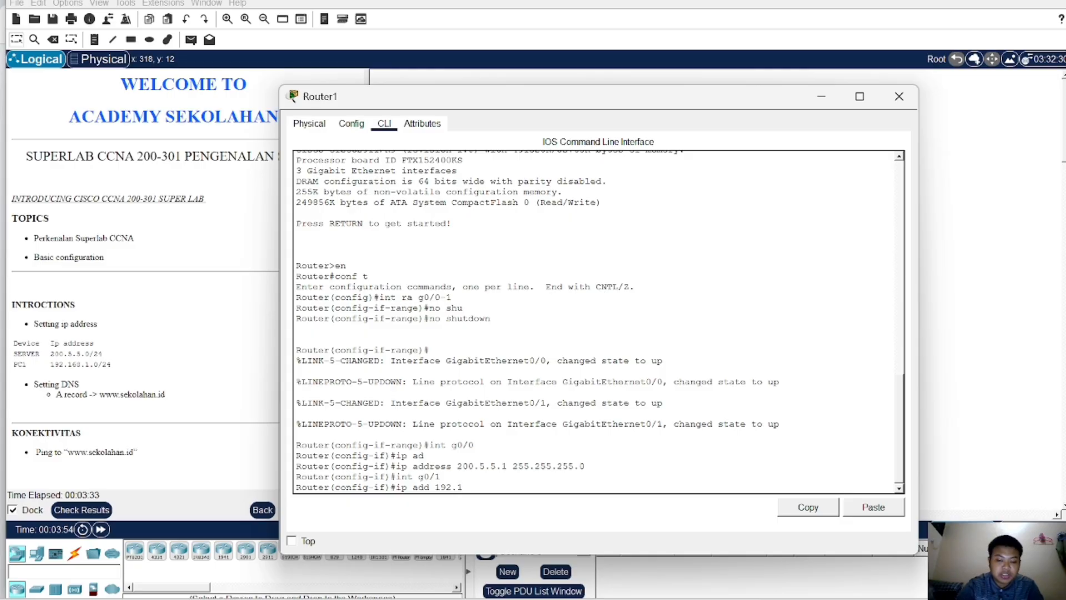
type("68.1.1 255.255.255")
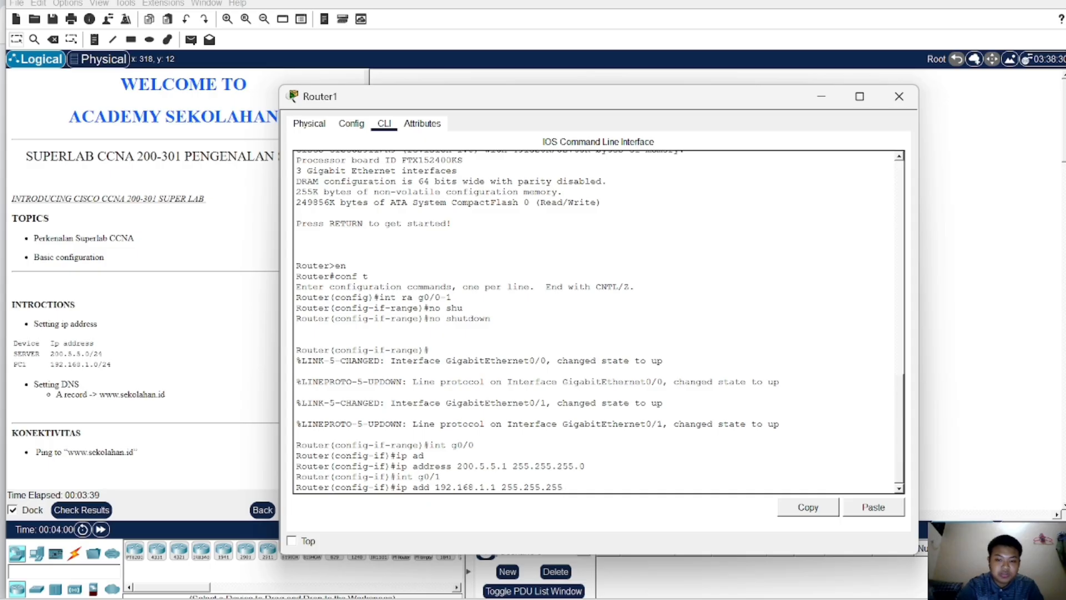
type(".0")
key("Return")
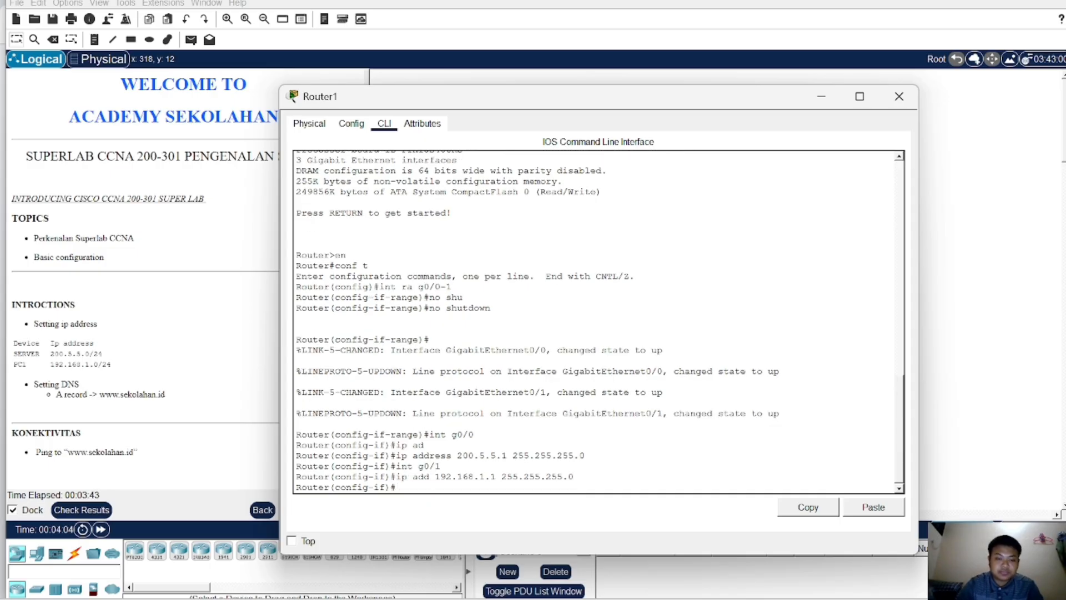
left_click(899, 97)
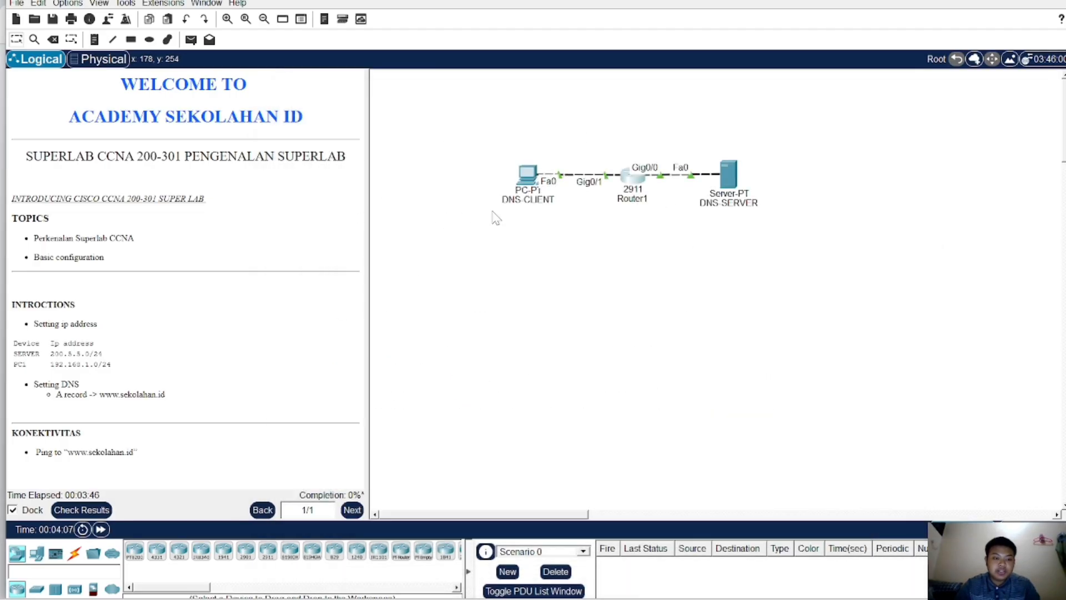
Step: Set DNS-SERVER's static IPv4 default gateway to 200.5.5.1 and its DNS server to 200.5.5.2
left_click(727, 182)
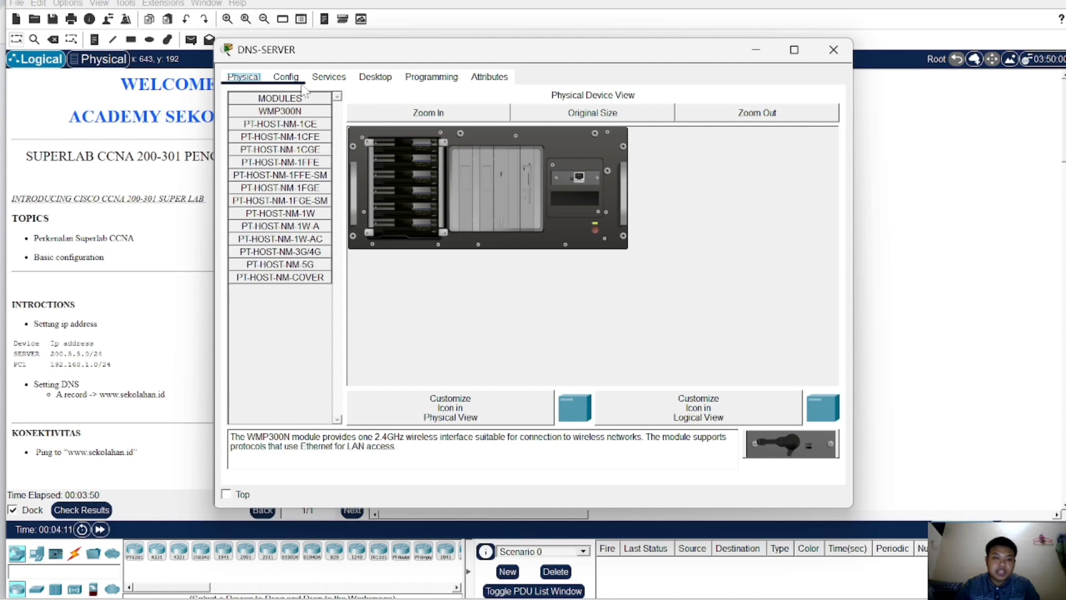
left_click(286, 77)
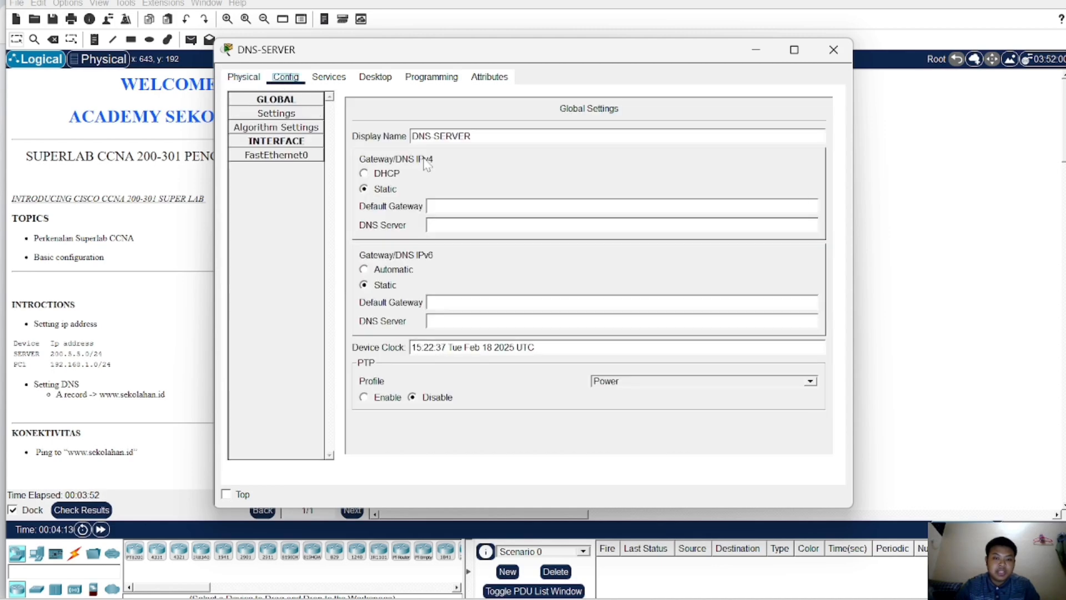
left_click(490, 205)
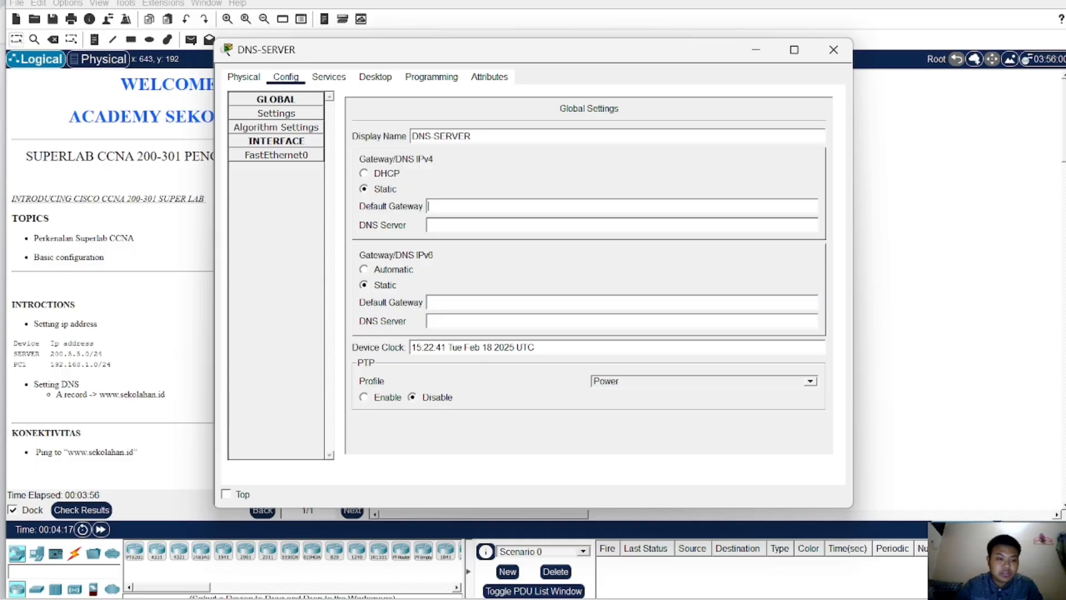
type("200")
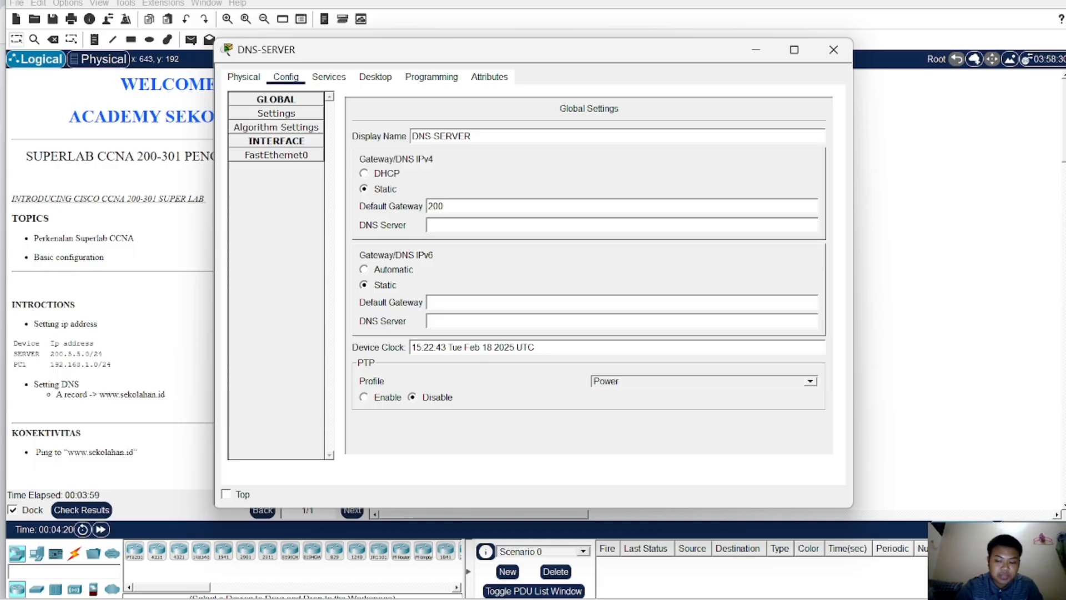
type(".5")
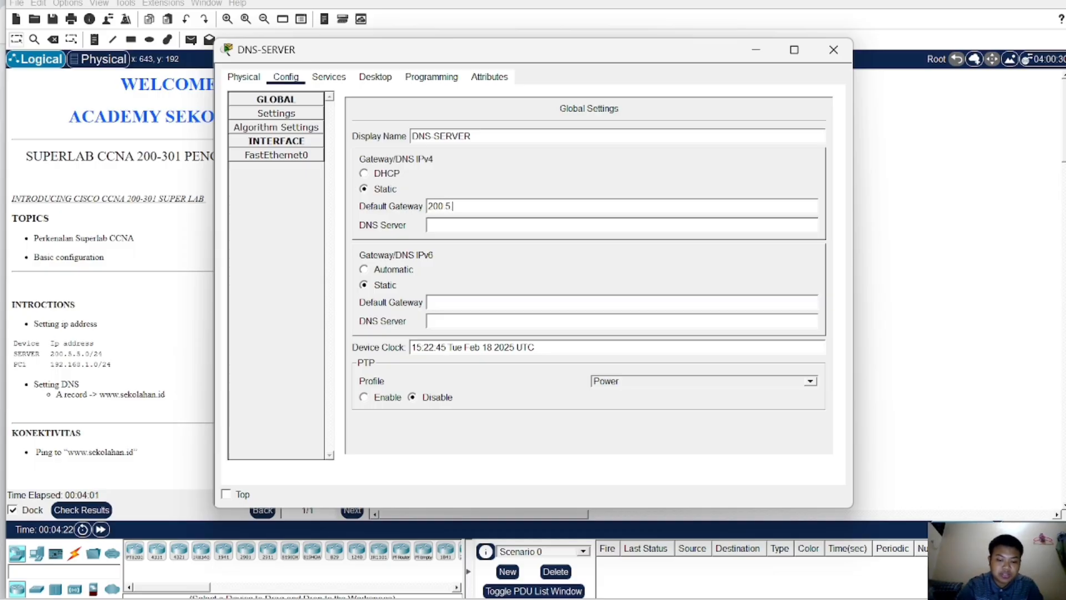
type(".5.1")
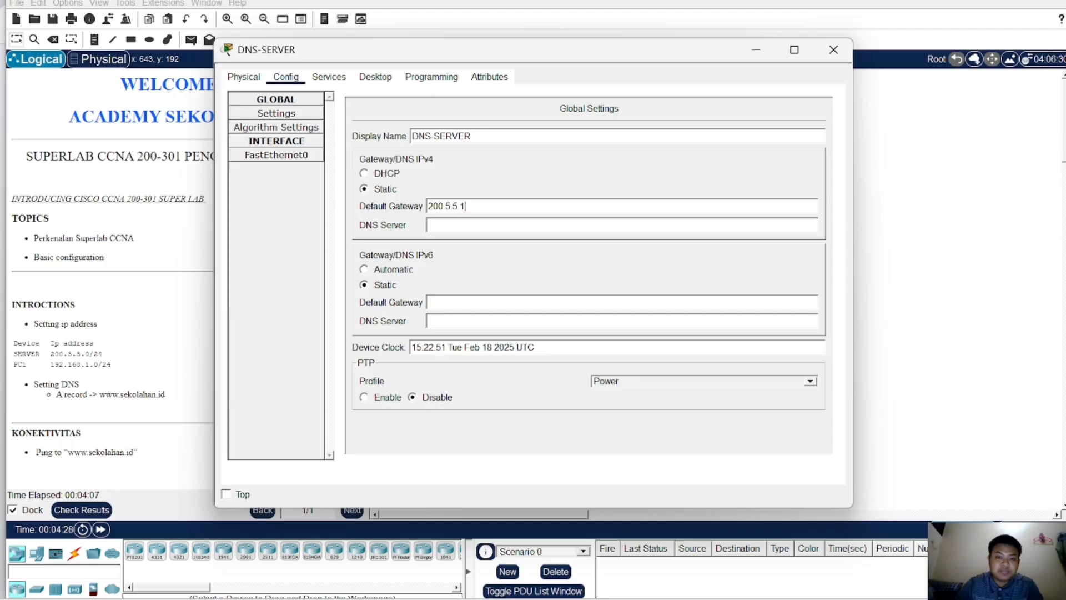
type("200")
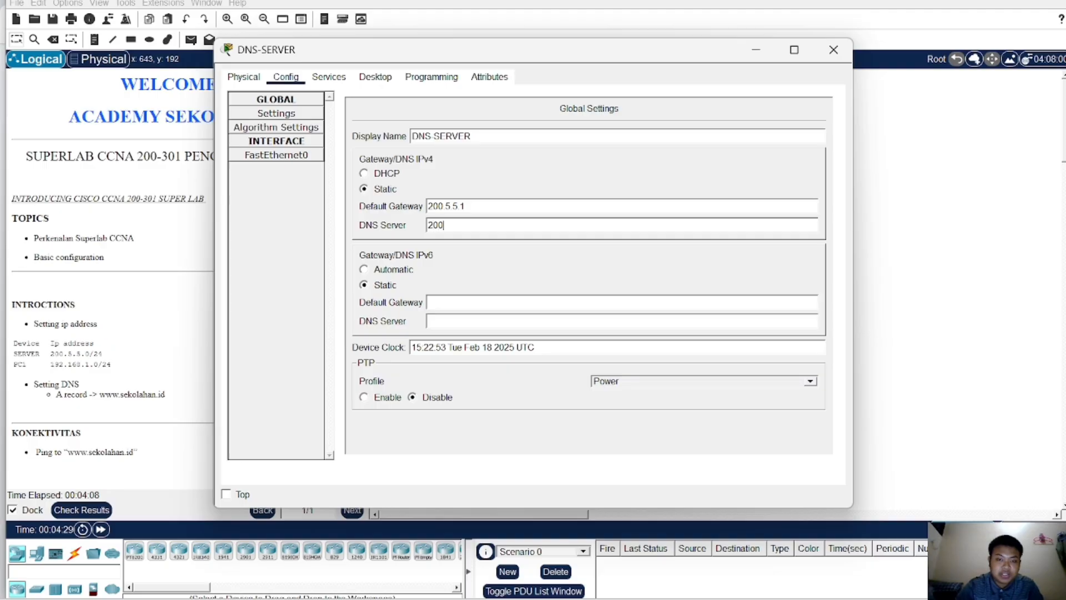
type(".5")
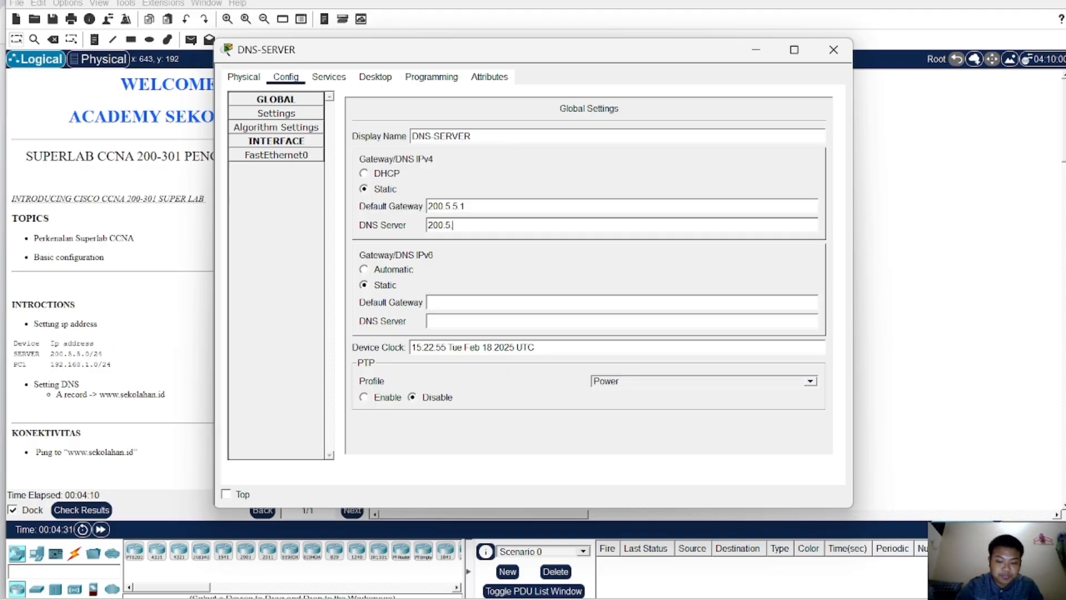
type(".5.2")
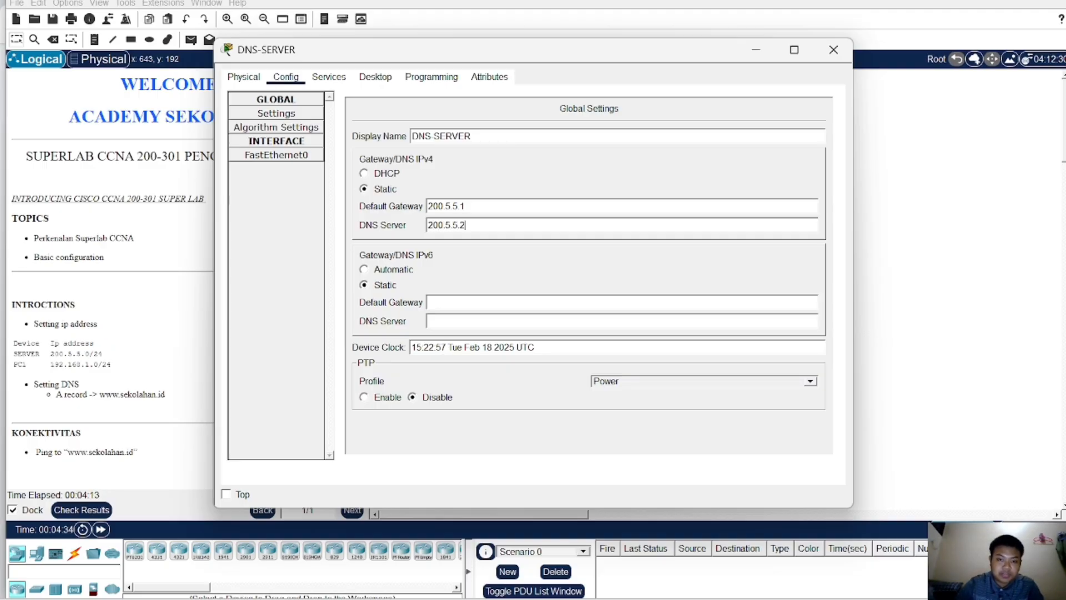
Step: Give DNS-SERVER's FastEthernet0 interface the static IPv4 address 200.5.5.2 with subnet mask 255.255.255.0
left_click(297, 156)
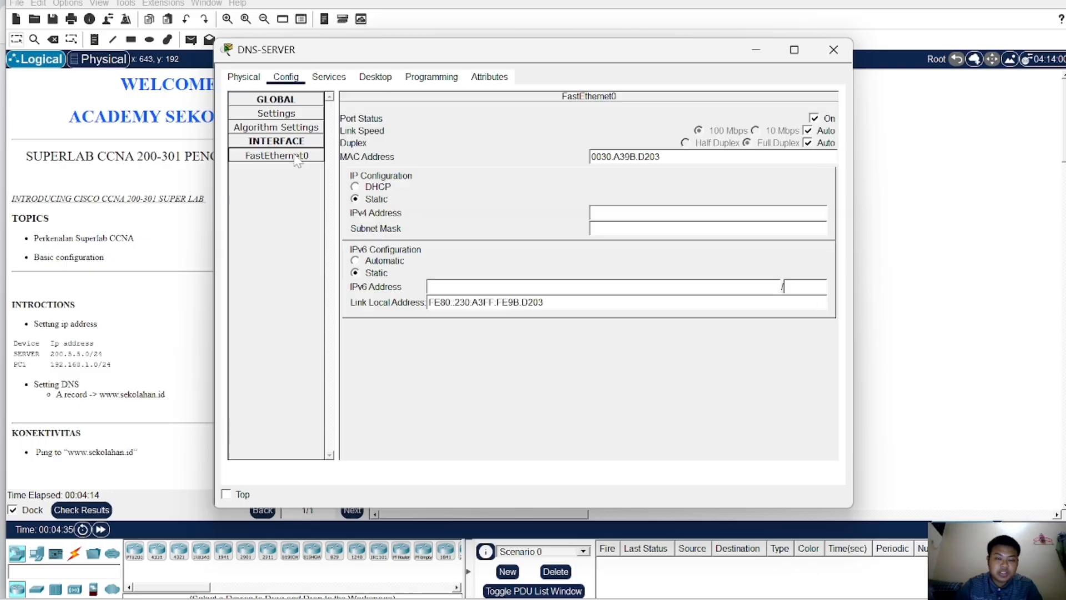
left_click(616, 214)
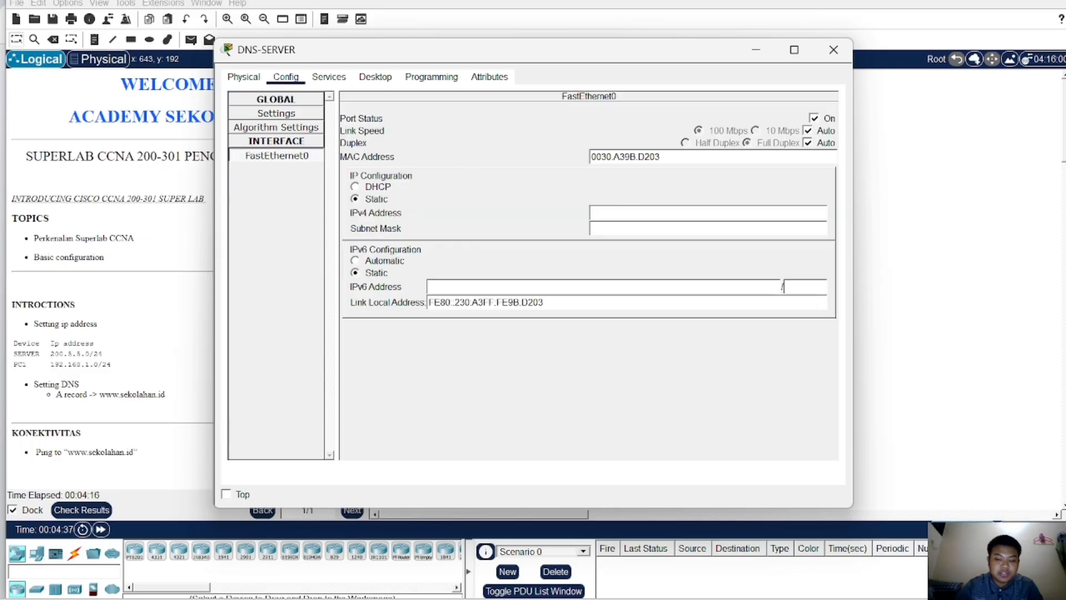
type("200.5.5")
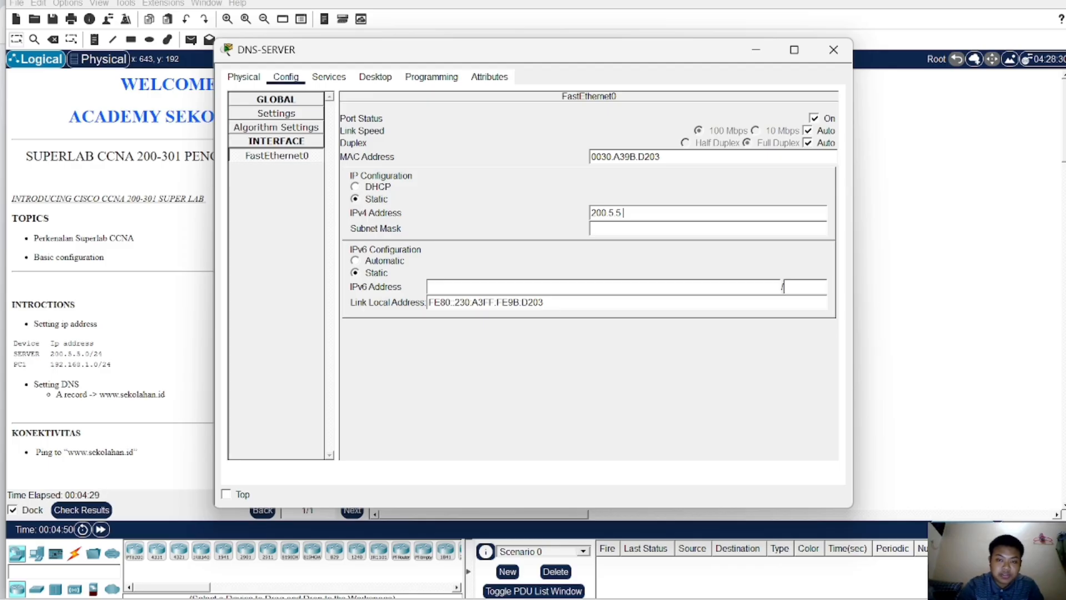
type(".2")
key("Tab")
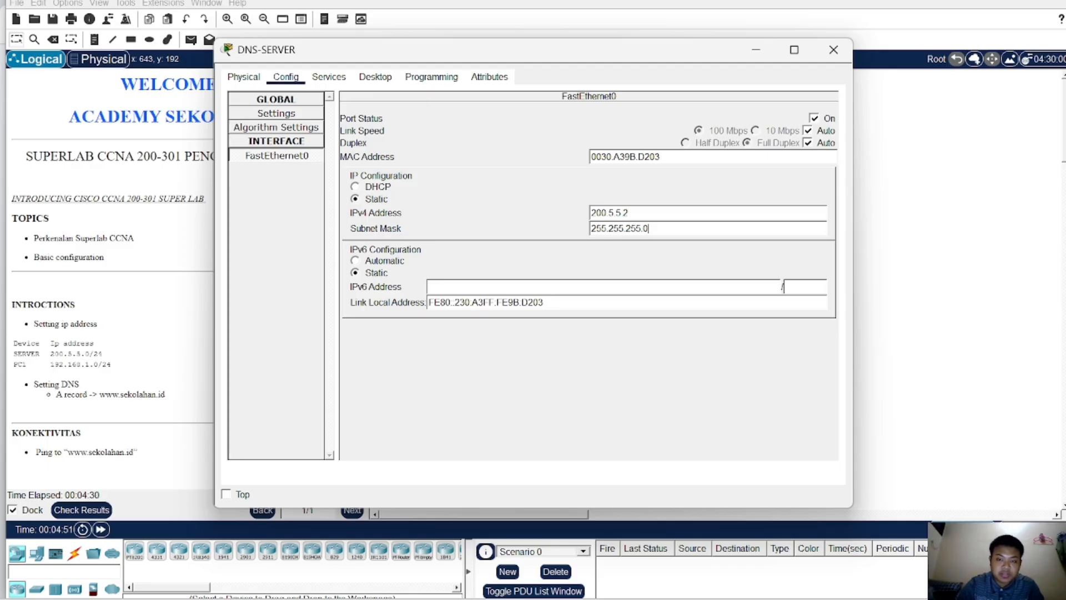
Step: Turn on the DNS service on DNS-SERVER
left_click(332, 77)
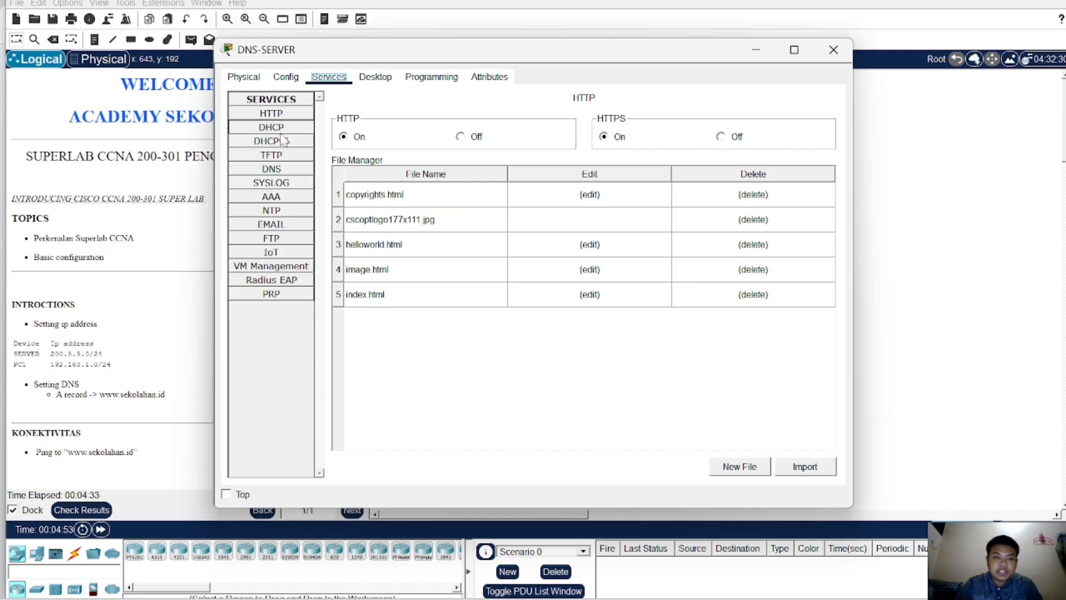
left_click(271, 169)
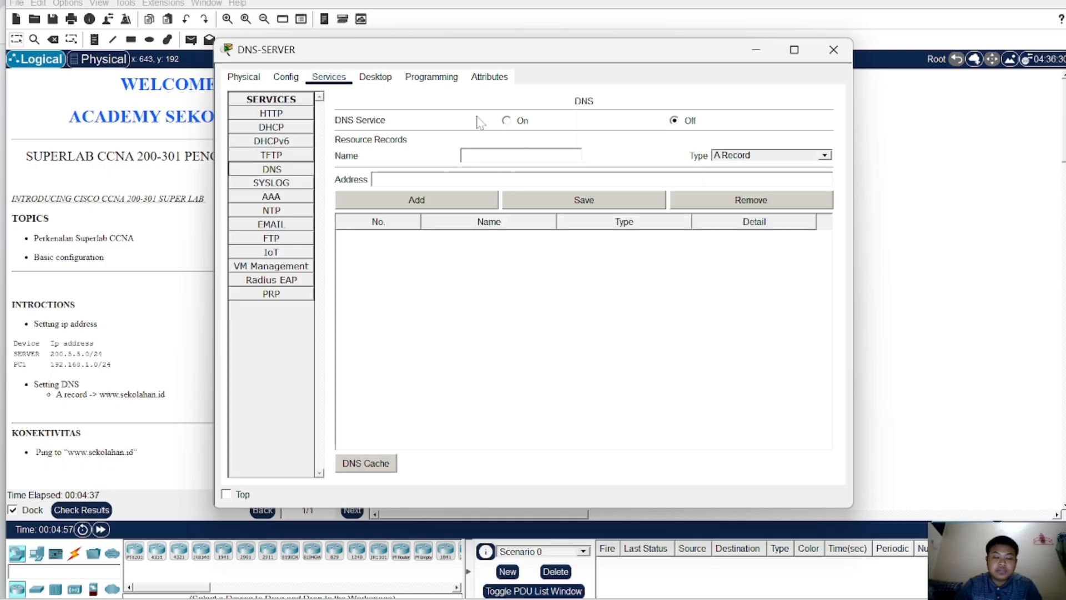
left_click(506, 121)
left_click(492, 156)
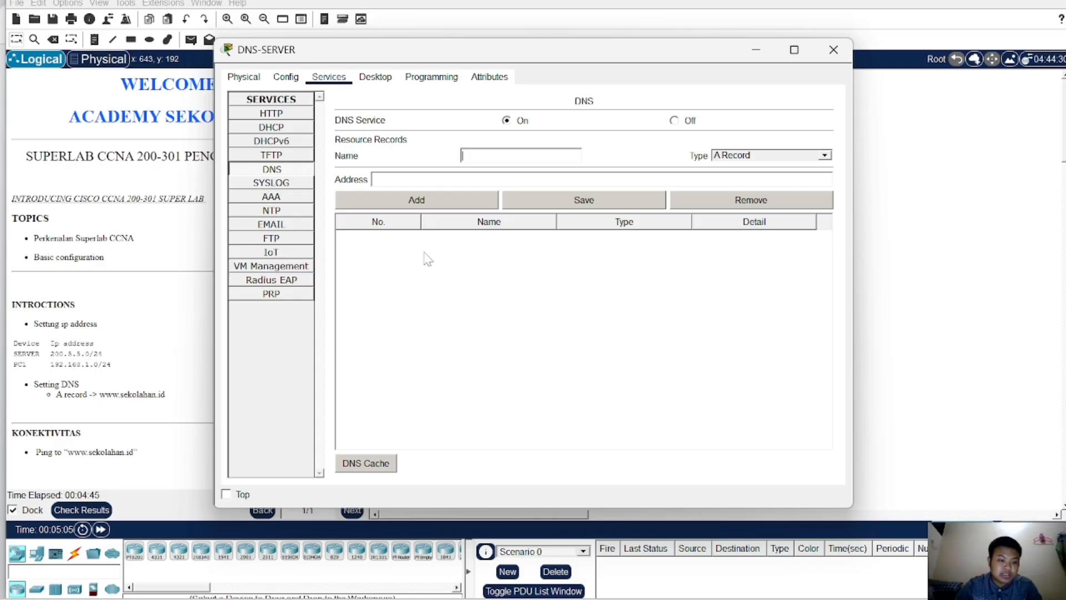
left_click_drag(448, 54, 595, 68)
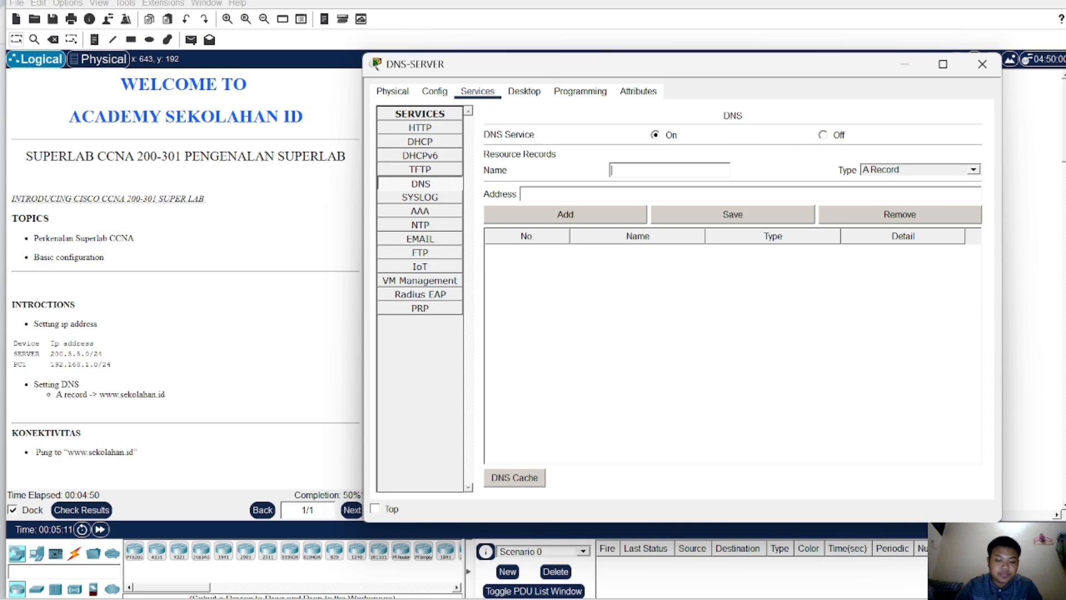
type("ww")
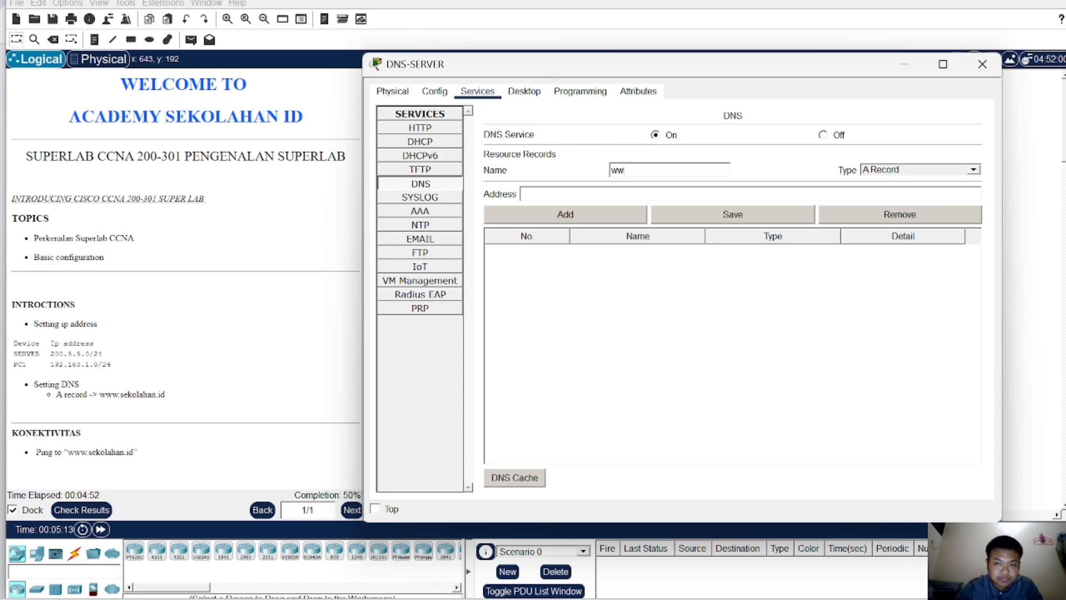
type("w.sekolahan.id")
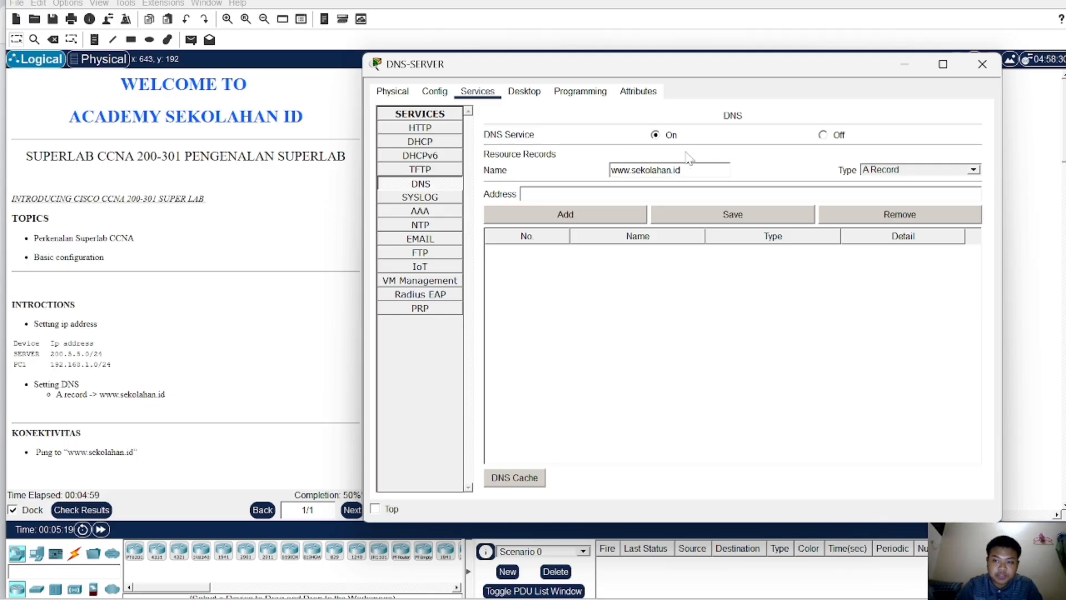
type("20")
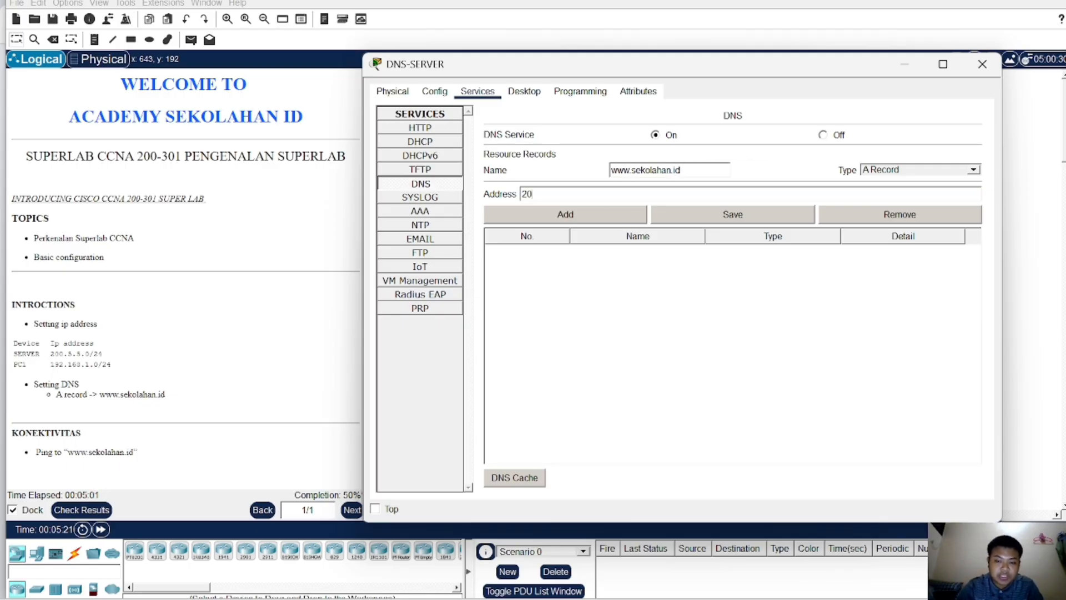
type("0.5")
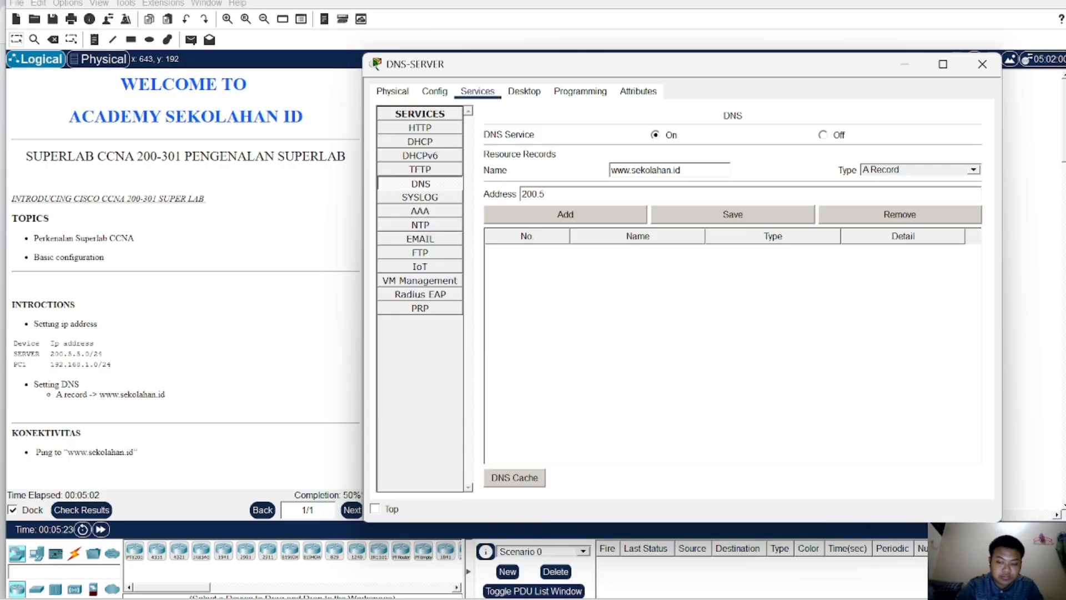
type(".5")
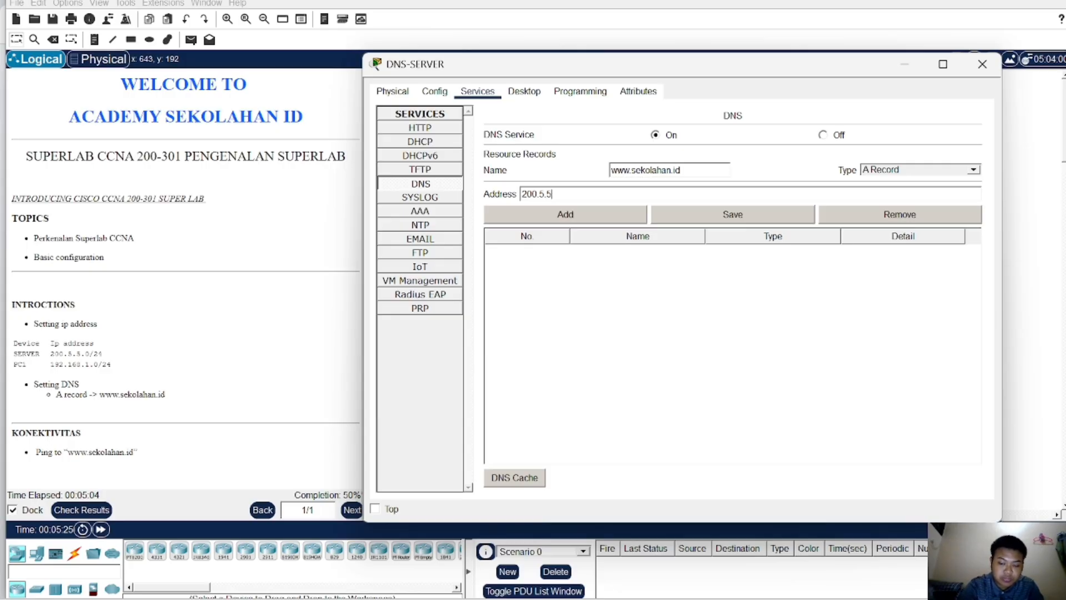
type(".2")
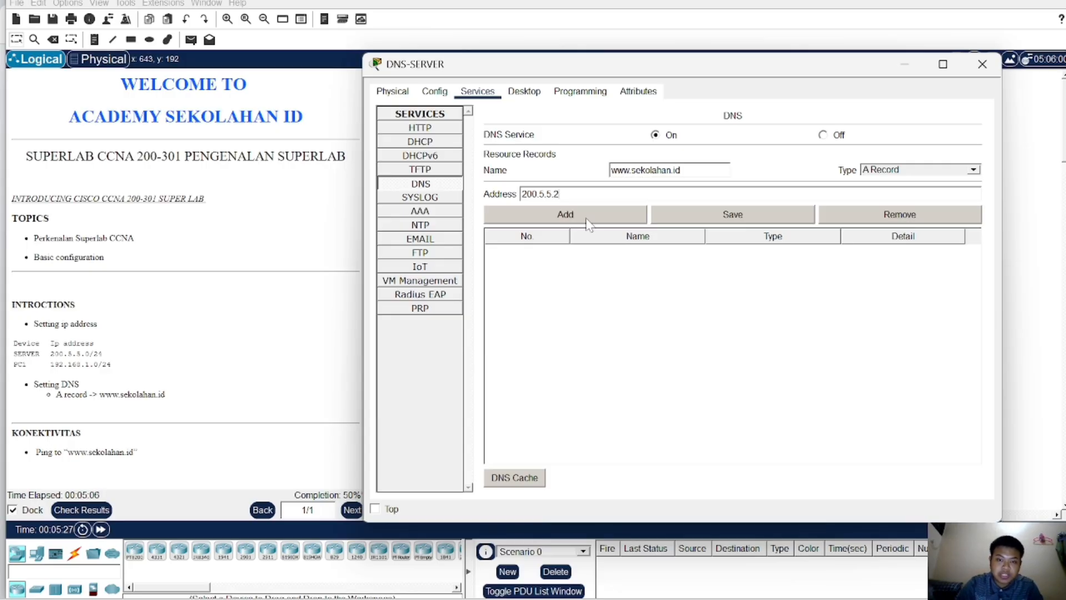
left_click(586, 220)
left_click(584, 261)
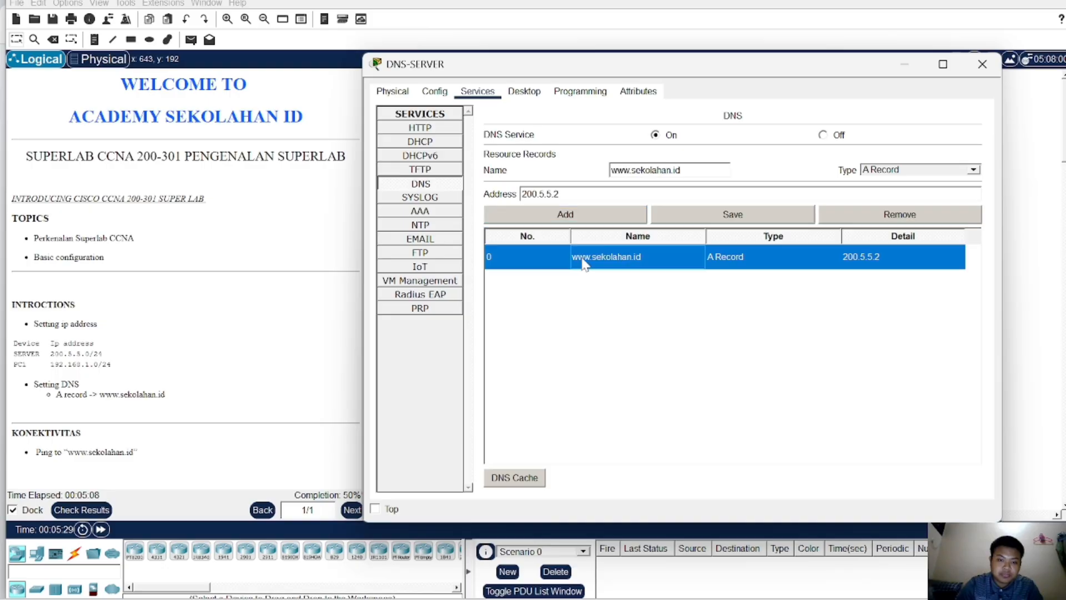
left_click(720, 215)
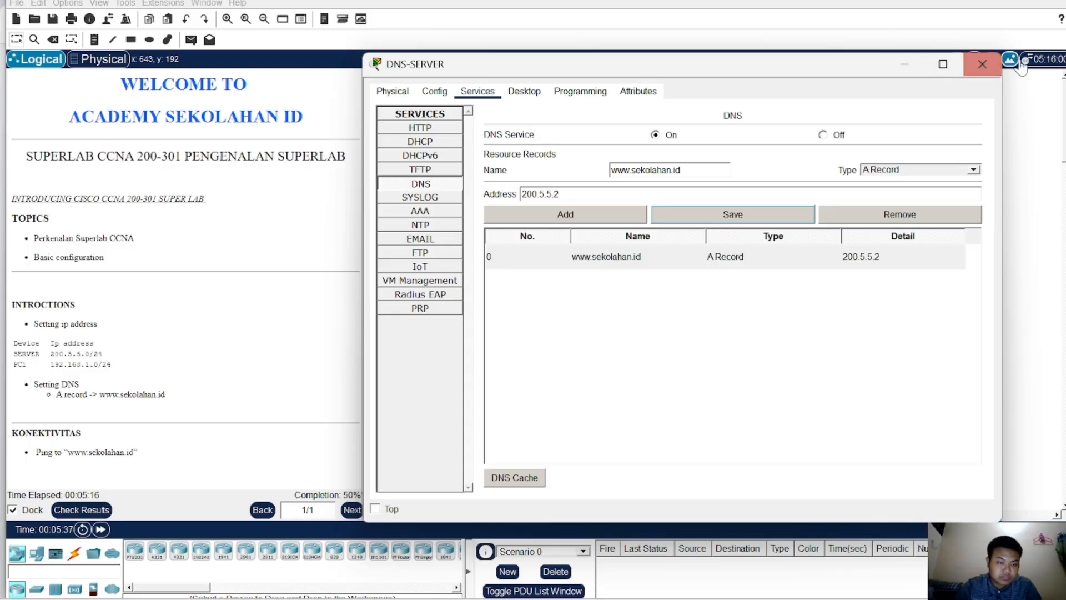
left_click(982, 65)
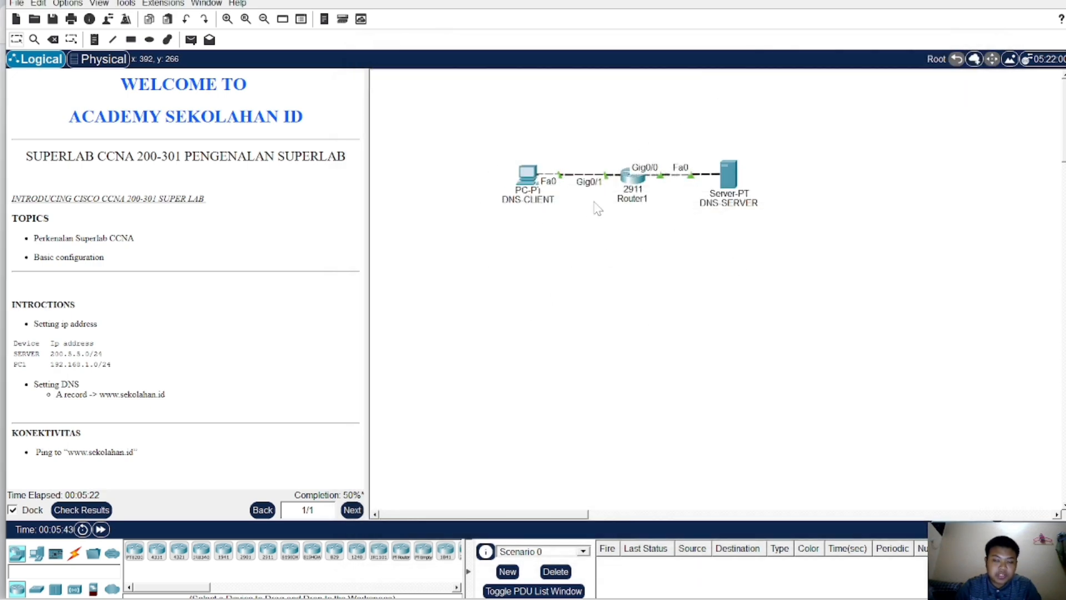
Step: Give DNS-CLIENT the static IPv4 address 192.168.1.2 with mask 255.255.255.0 and default gateway 192.168.1.1
left_click(527, 177)
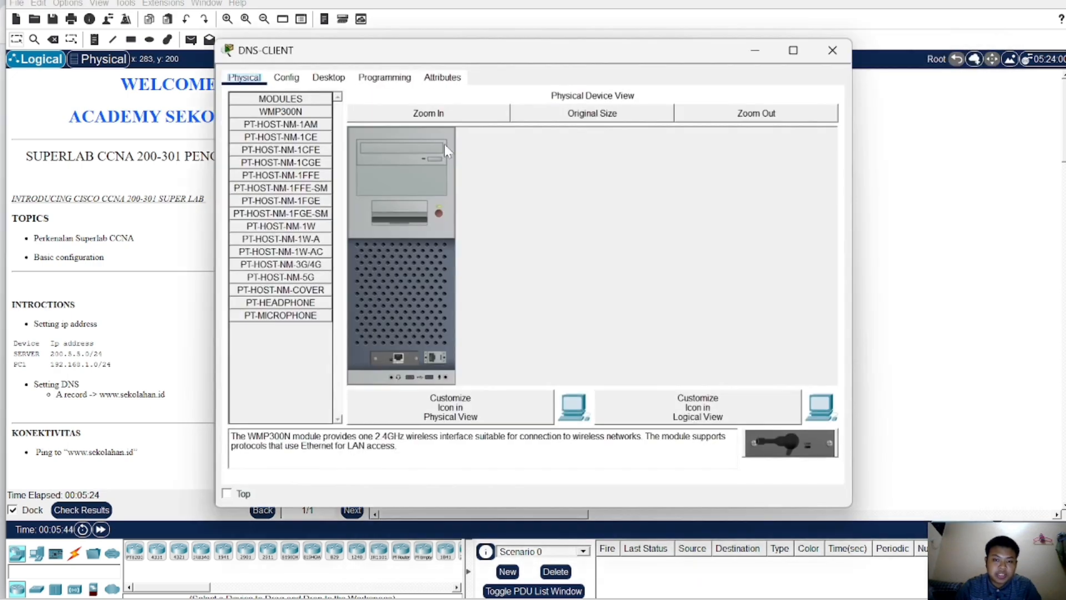
left_click(329, 77)
left_click(289, 139)
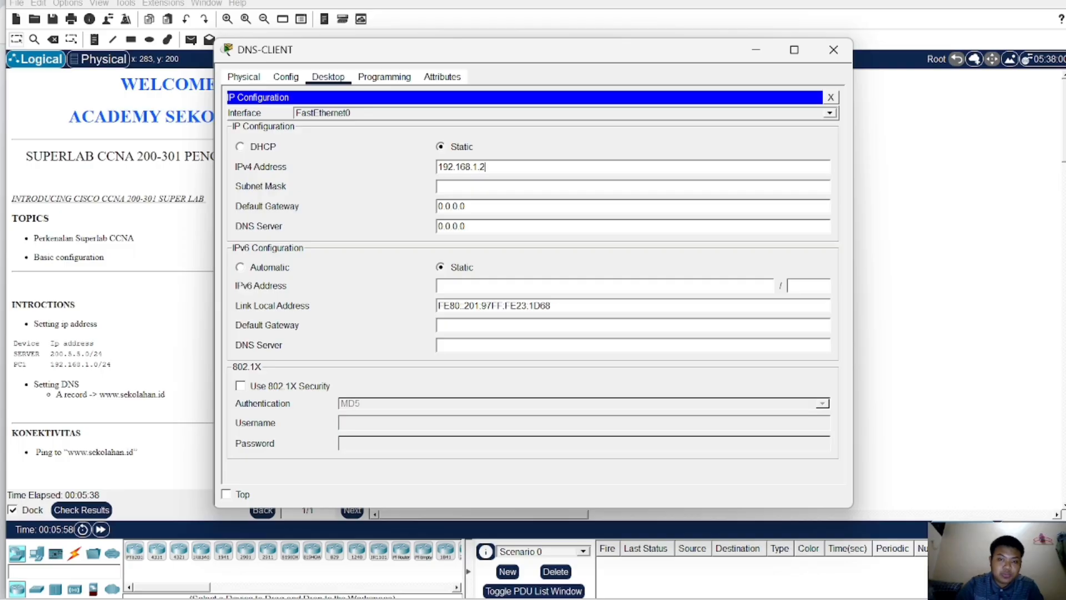
key("Tab")
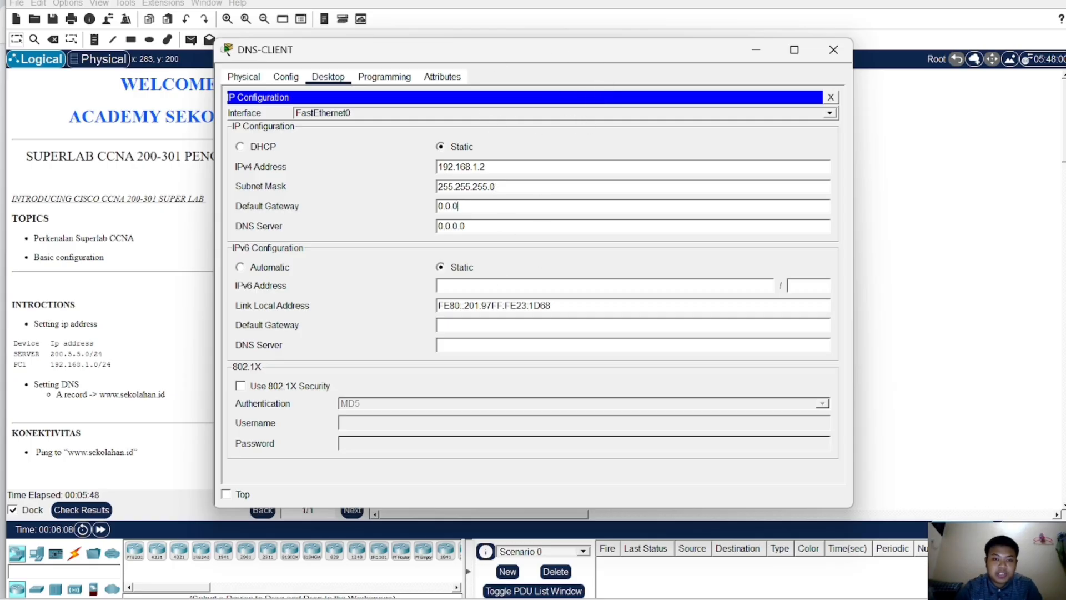
type("192.168.1.1")
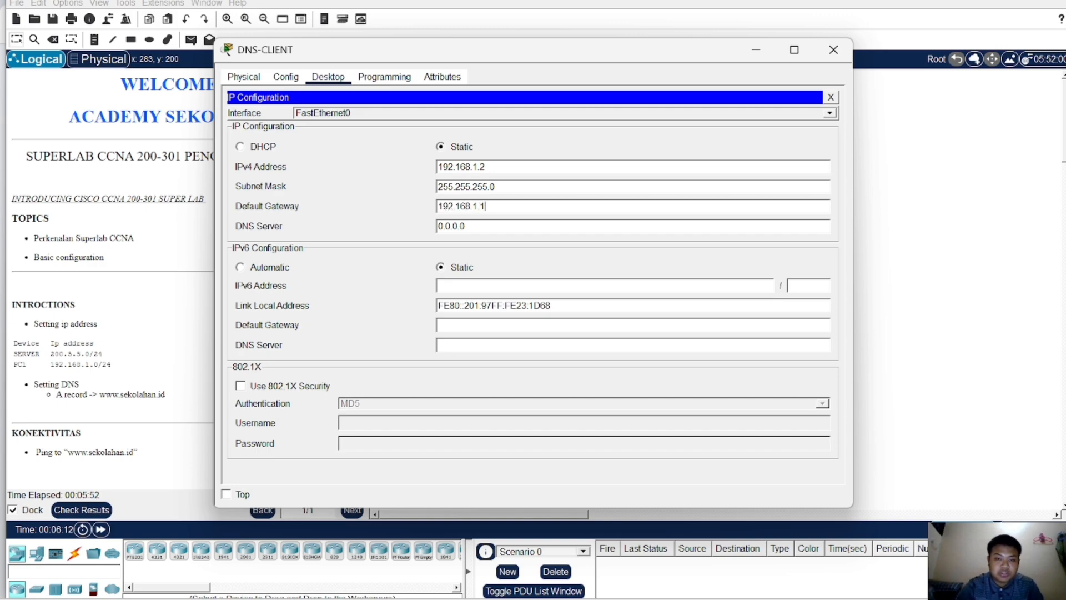
Step: Set DNS-CLIENT's IPv4 DNS server to 200.5.5.2 and close the client window
key("Tab")
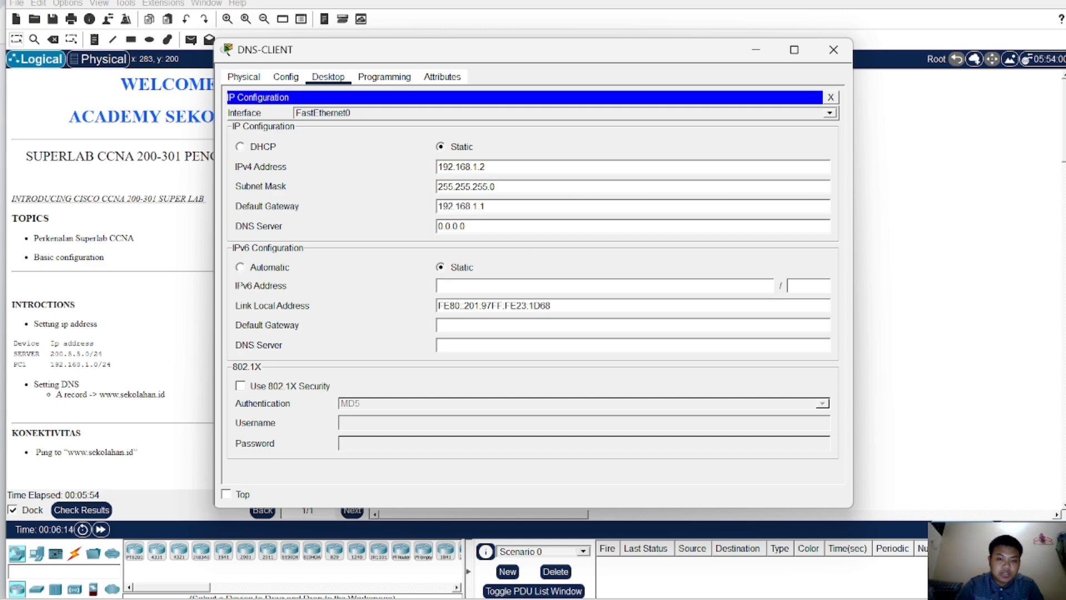
key("BackSpace")
key("BackSpace")
key("BackSpace")
key("BackSpace")
key("BackSpace")
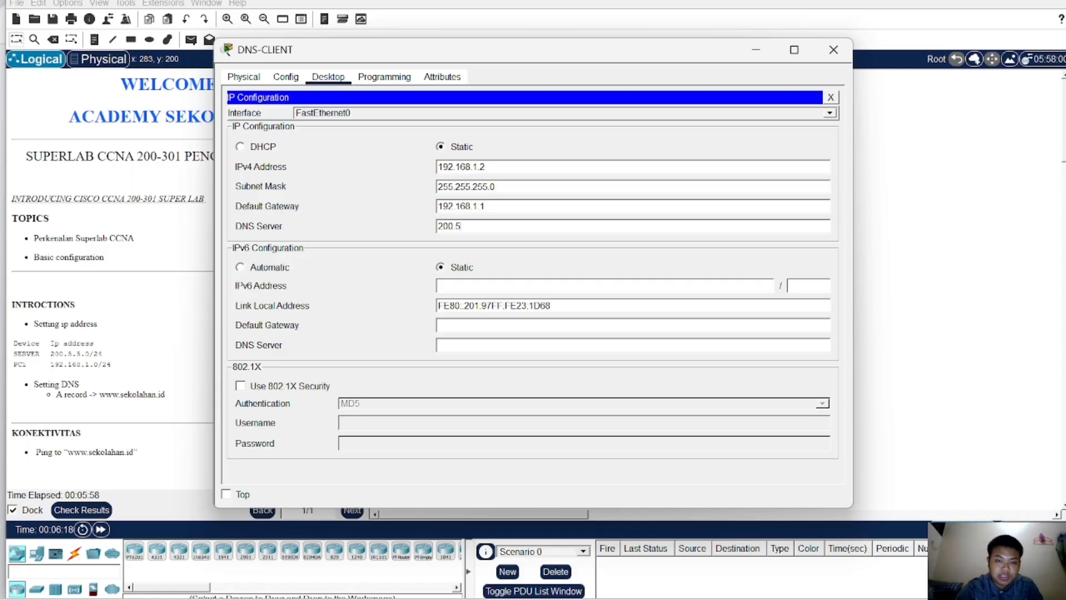
type("200.5.5.")
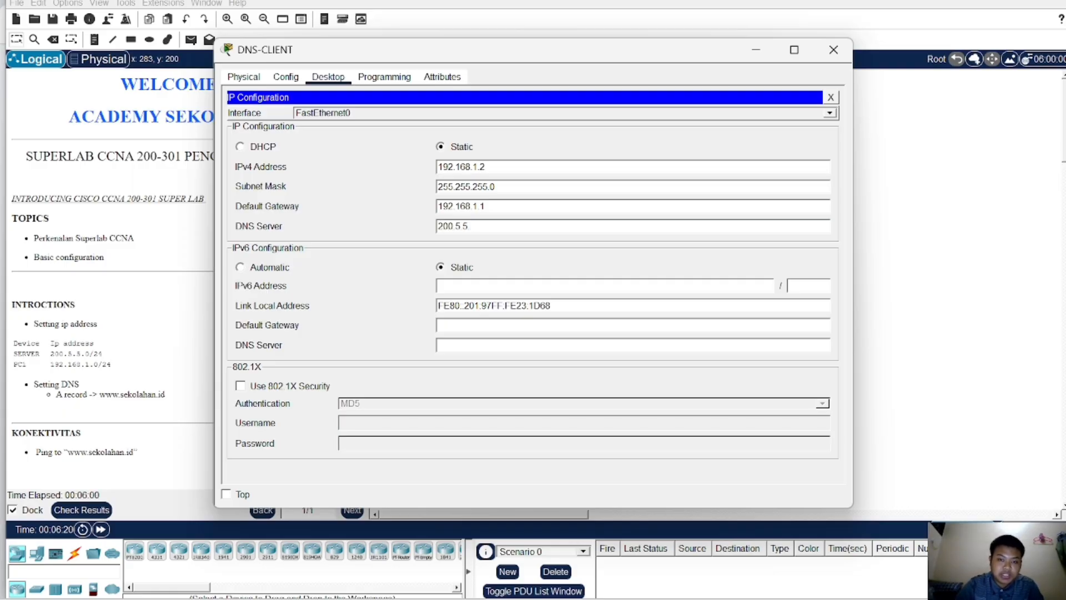
type("2")
left_click(834, 49)
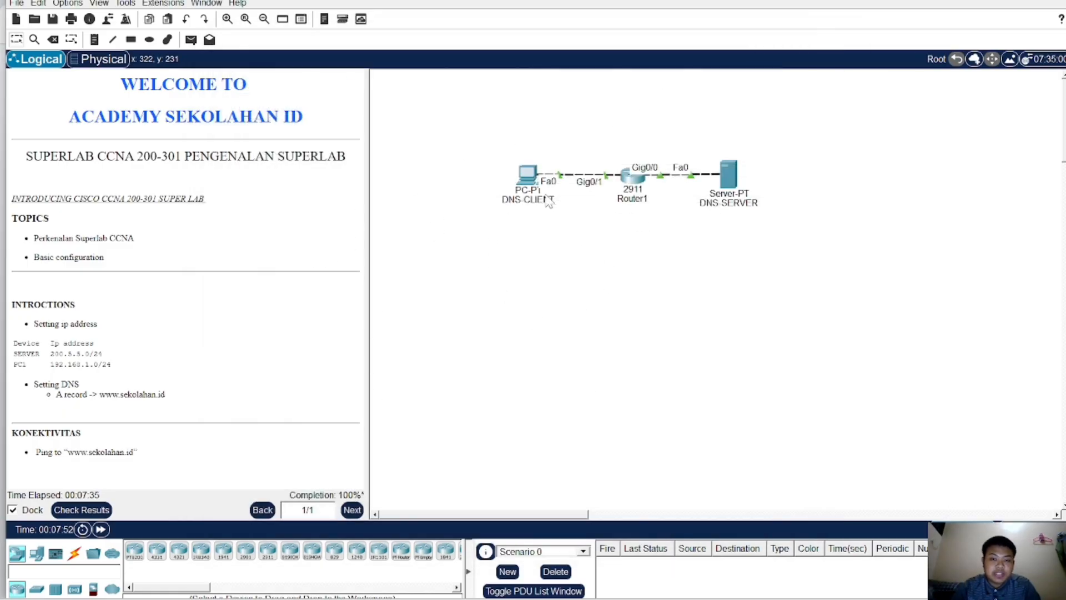
left_click(526, 175)
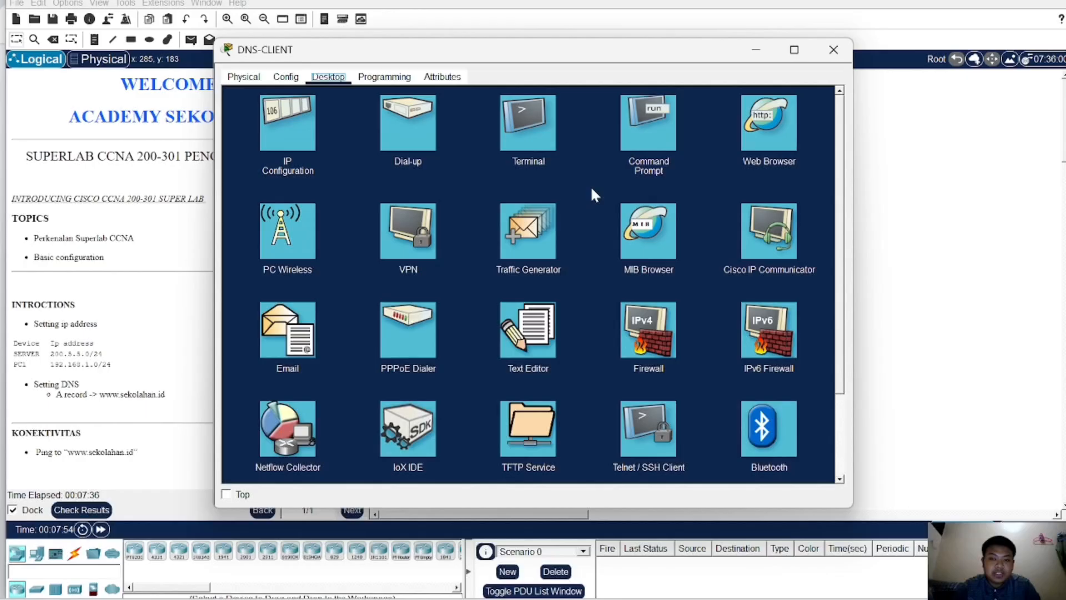
left_click(650, 134)
type("p")
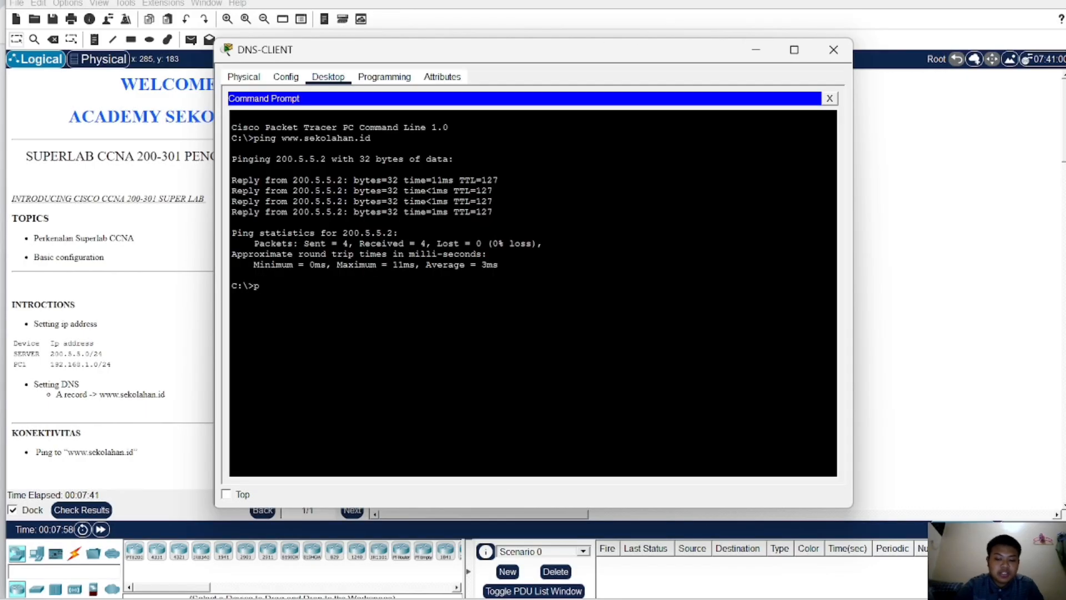
type("ing www.sekolahan.id")
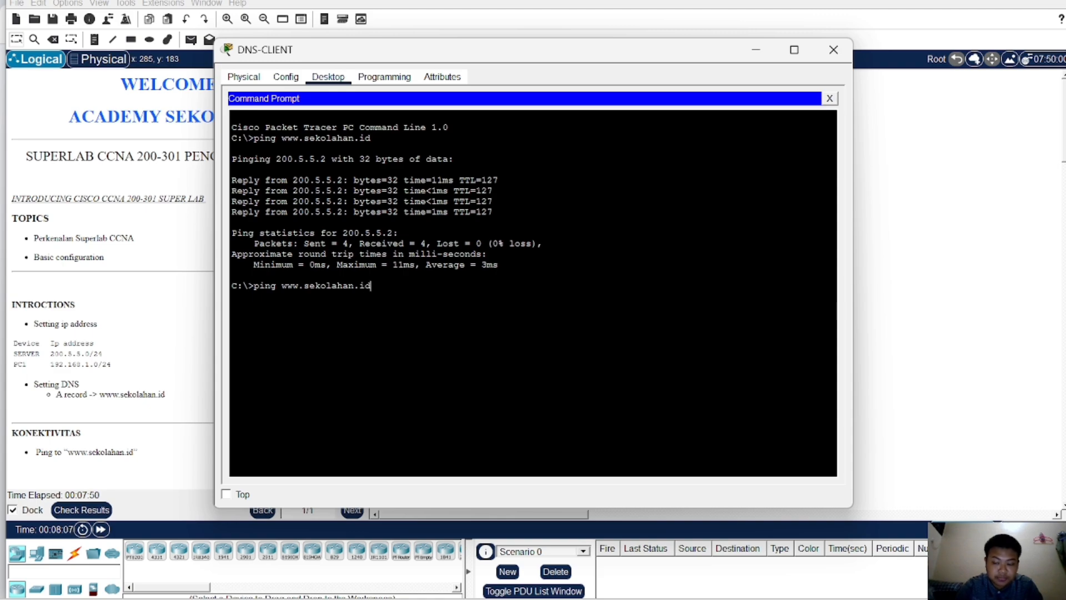
key("Return")
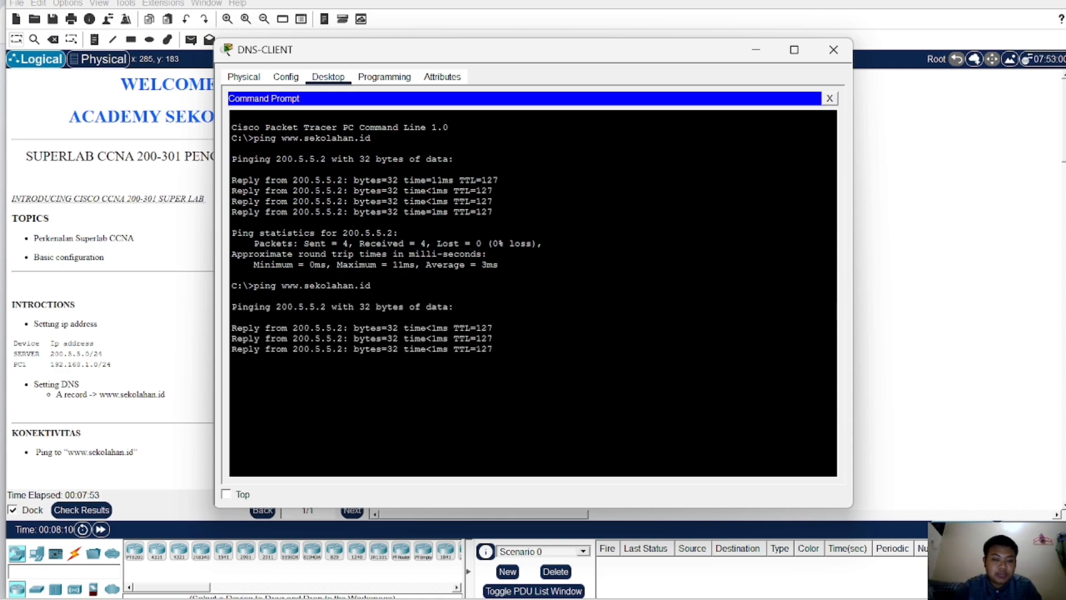
left_click_drag(234, 327, 496, 412)
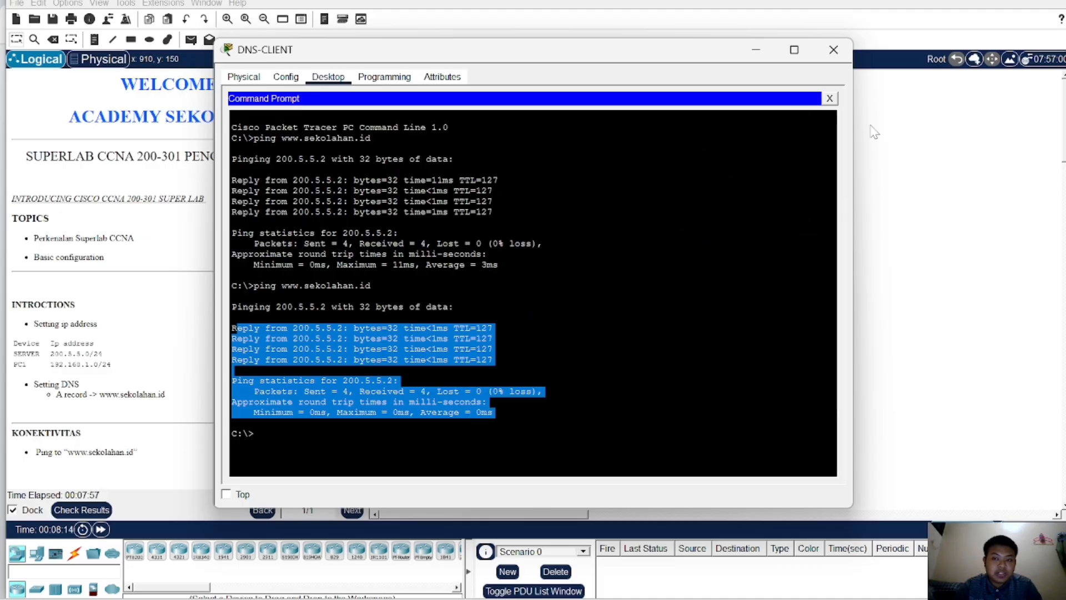
left_click(833, 50)
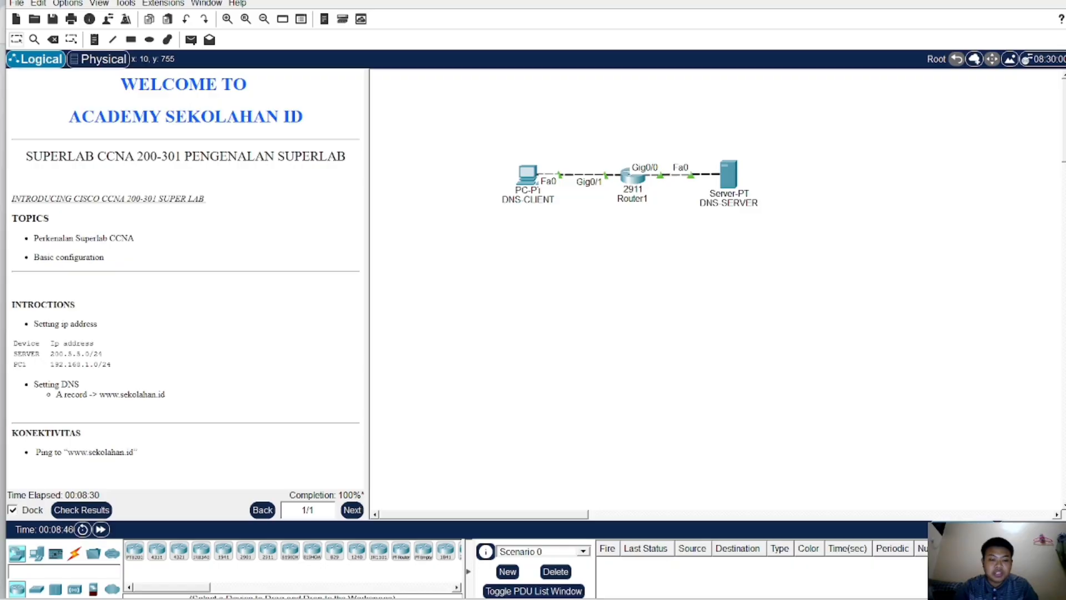
Step: Check the activity results and examine the status of the individual assessment items
left_click(99, 509)
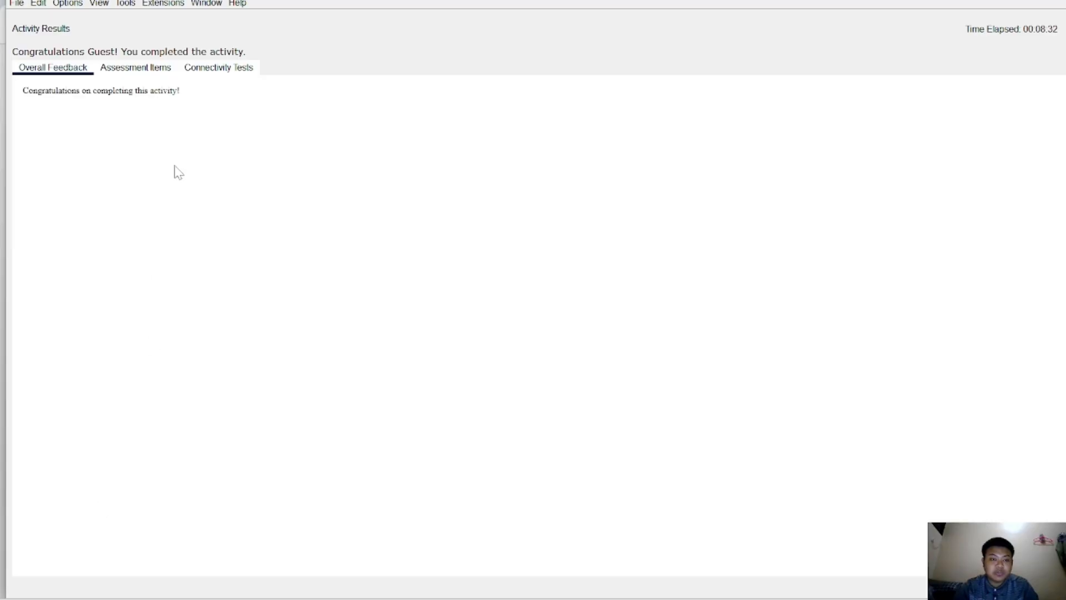
left_click(137, 69)
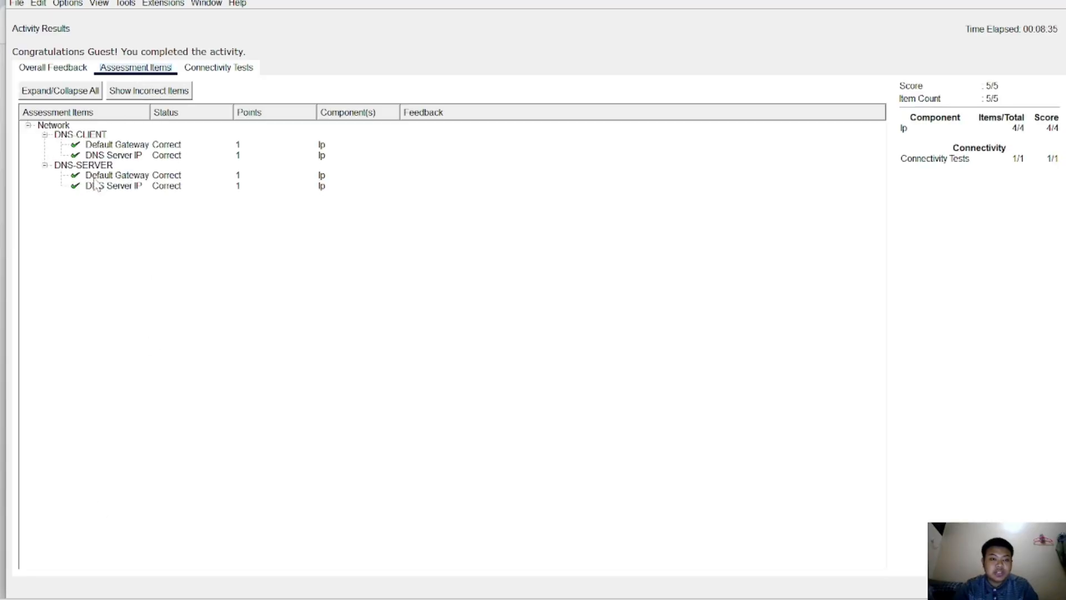